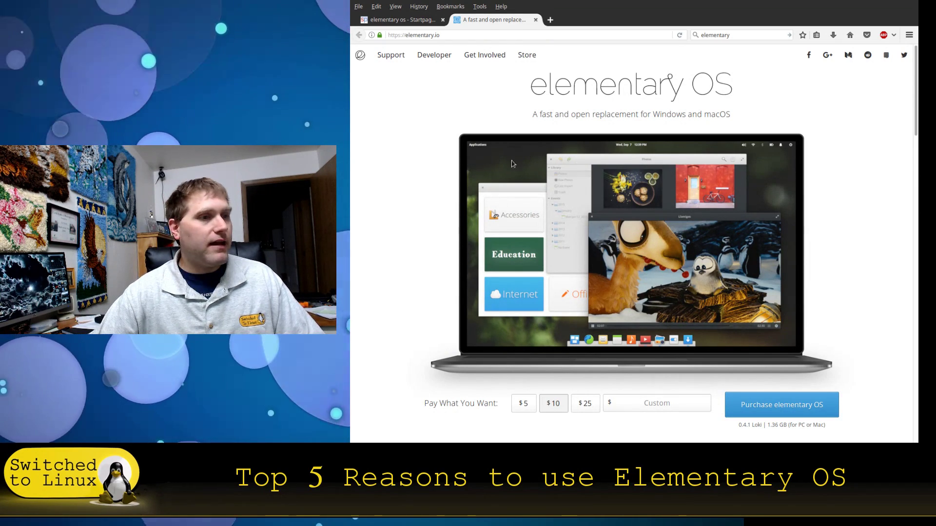
Enter a custom pay-what-you-want amount of $0 and choose to download elementary OS
scroll(669, 201, down, 1)
scroll(670, 202, down, 3)
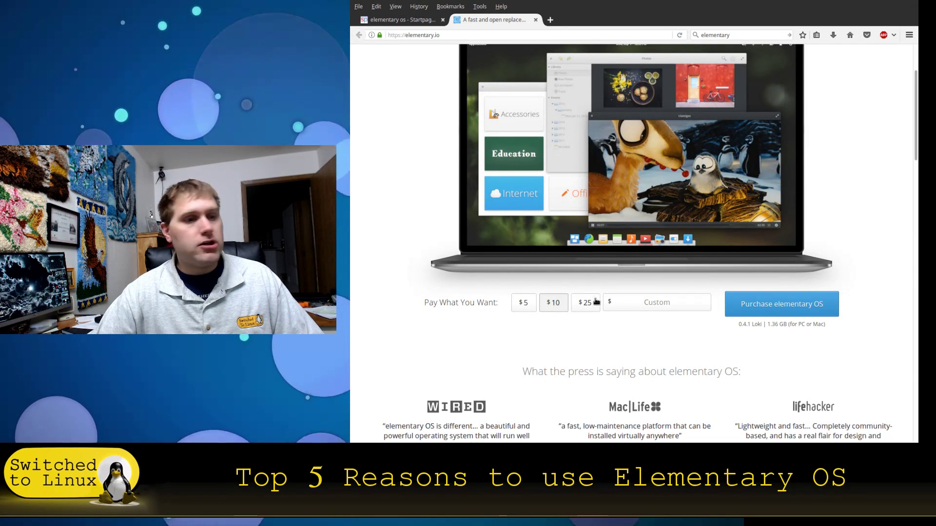
click(658, 303)
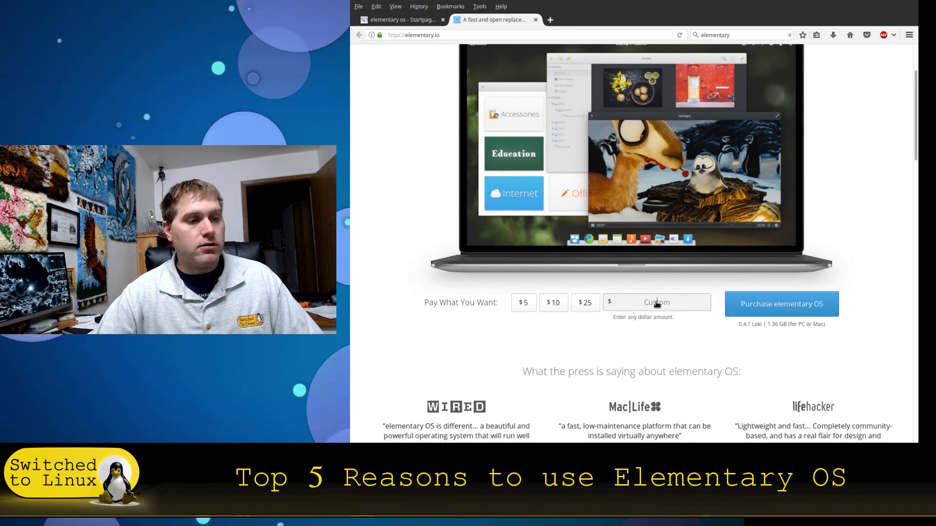
text(0)
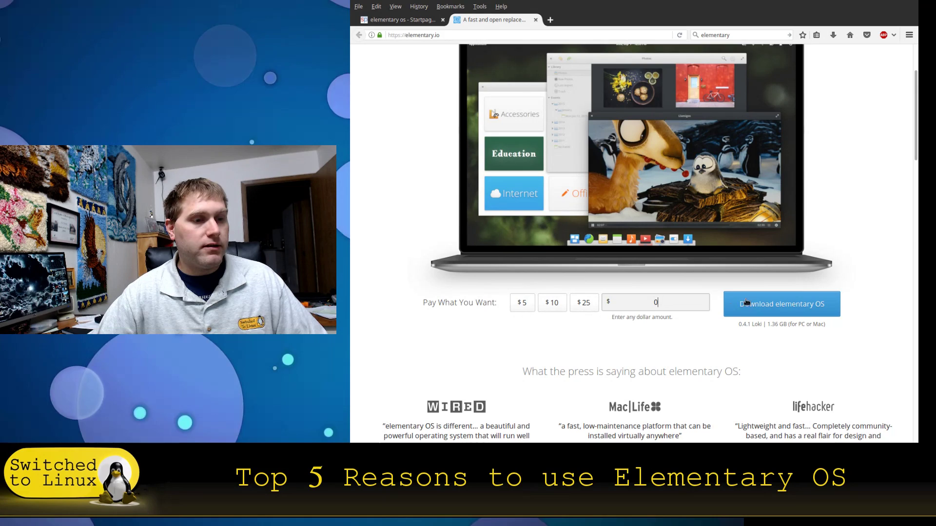
click(791, 305)
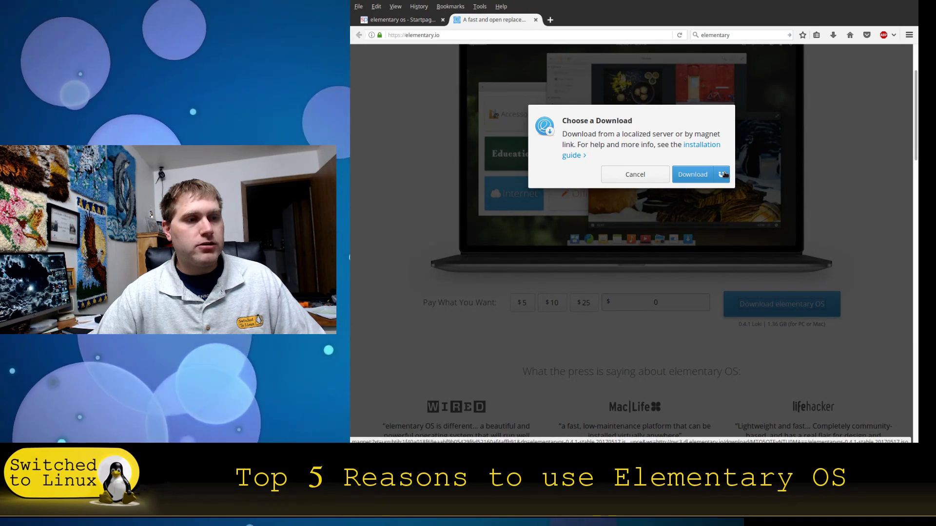
Cancel the Choose a Download dialog, then scroll the page down and back up
click(635, 175)
scroll(768, 237, down, 5)
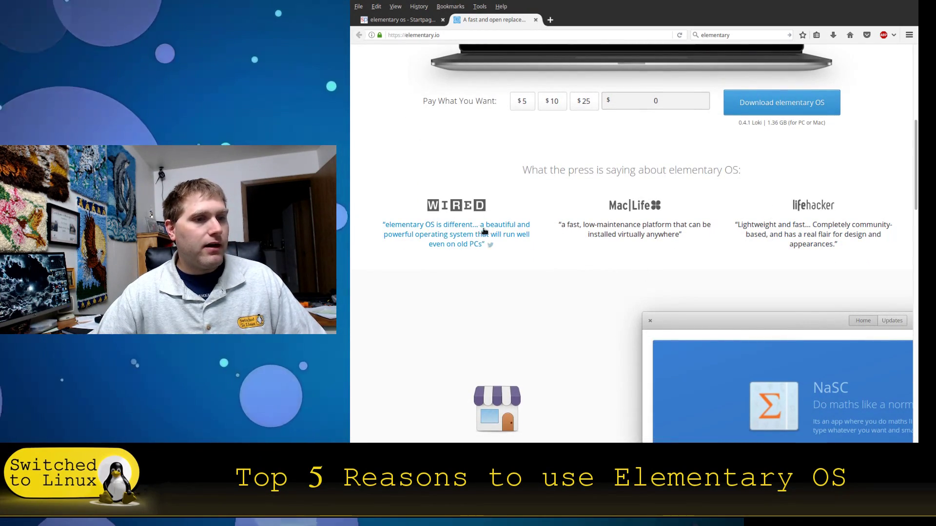
scroll(790, 201, down, 9)
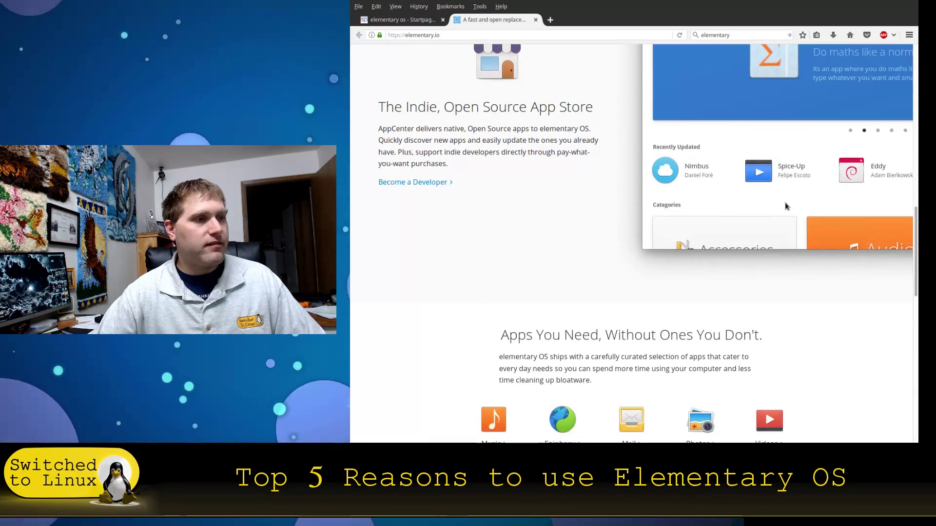
scroll(786, 206, down, 20)
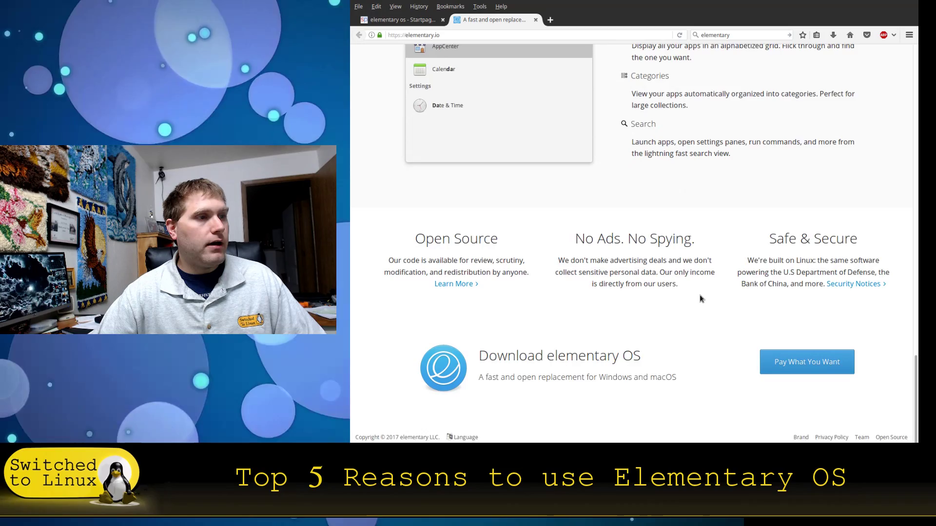
scroll(702, 296, up, 1)
scroll(702, 296, up, 20)
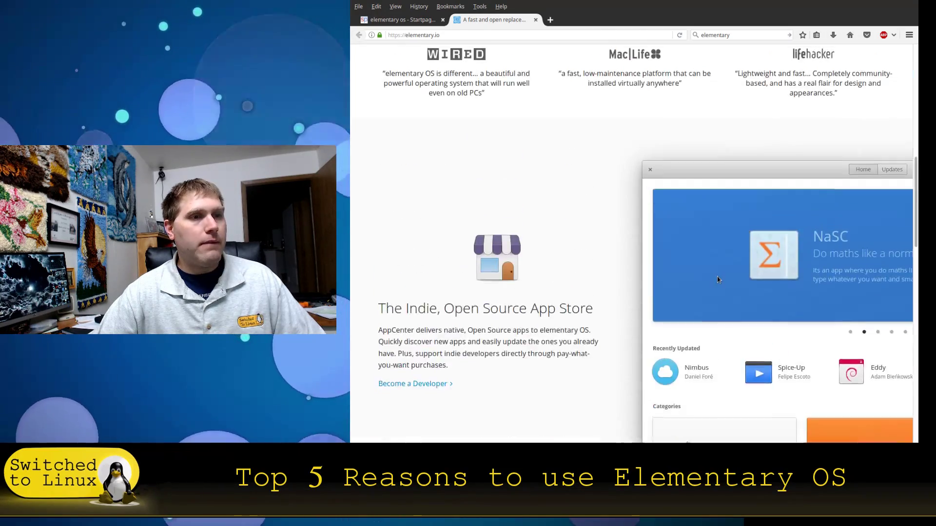
scroll(717, 280, up, 5)
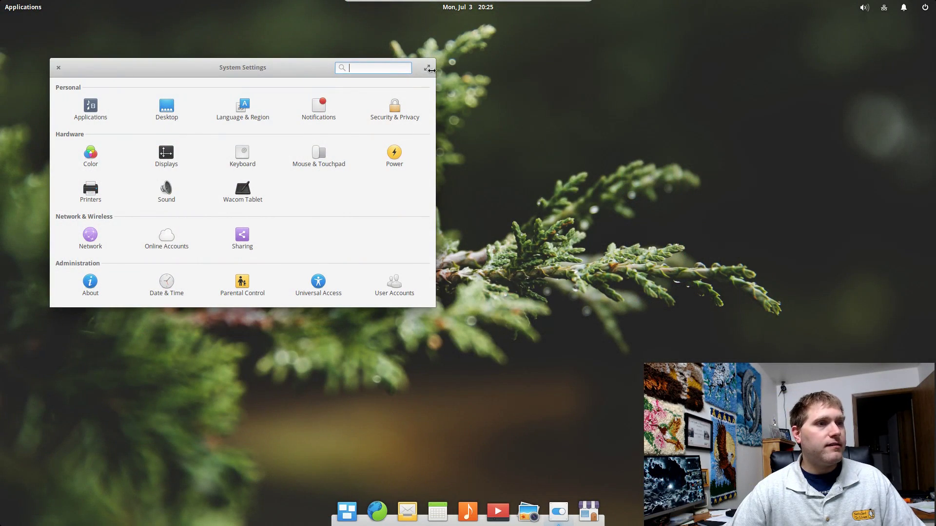
Close System Settings, reopen it from the dock, and close it again
click(58, 67)
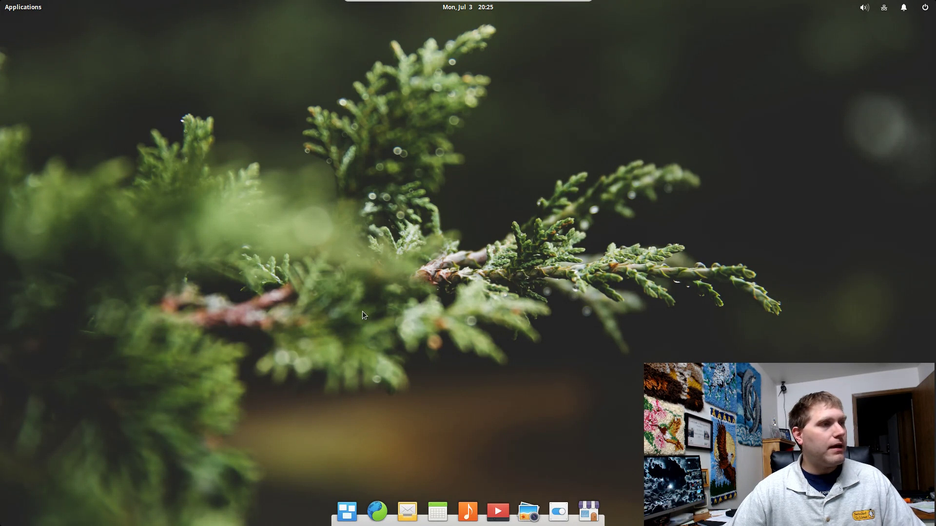
click(559, 511)
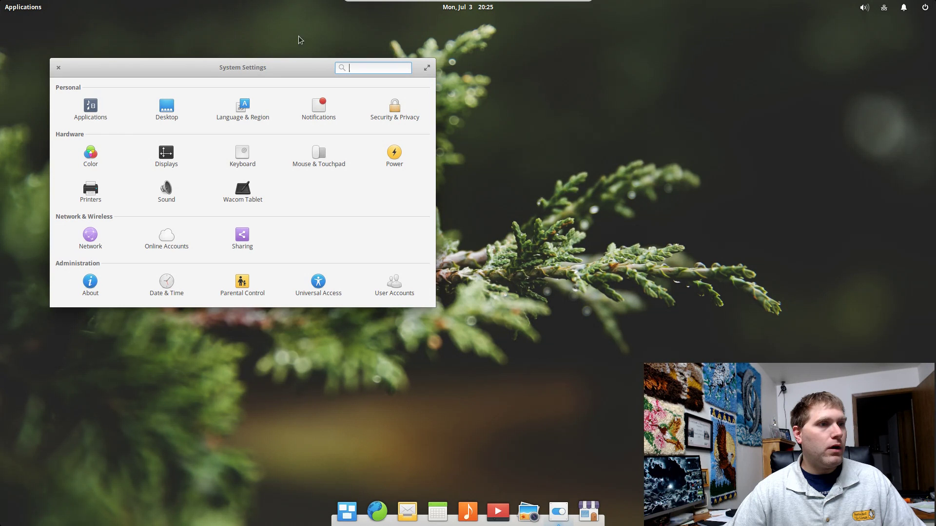
click(57, 68)
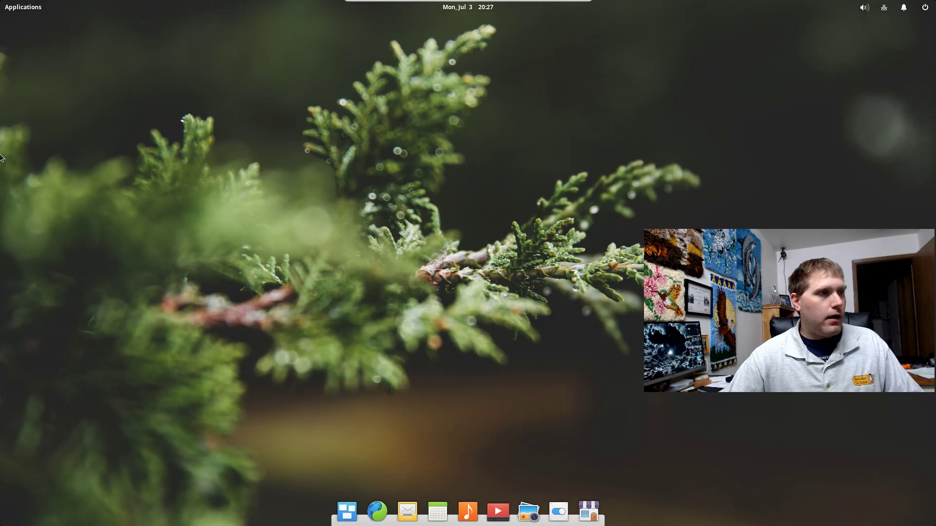
Open the Applications menu and flip between its two pages of installed apps
click(18, 11)
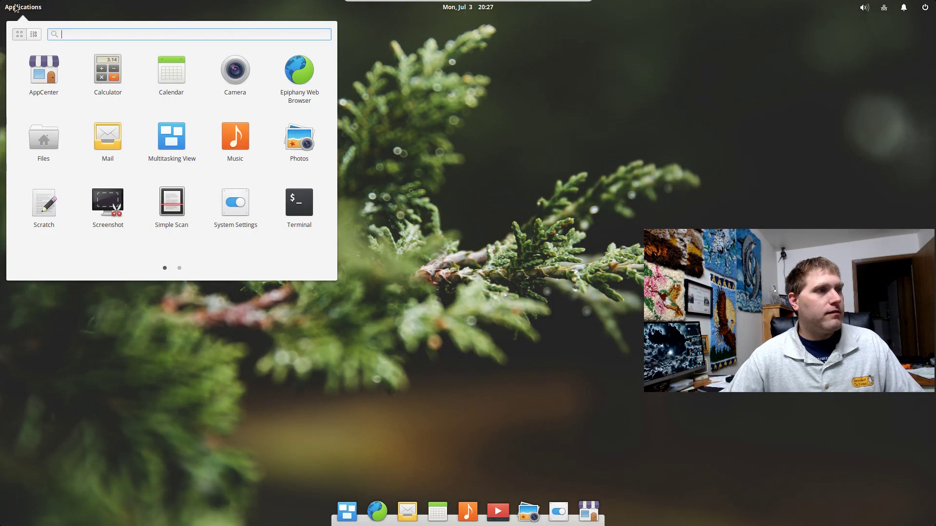
scroll(268, 148, down, 1)
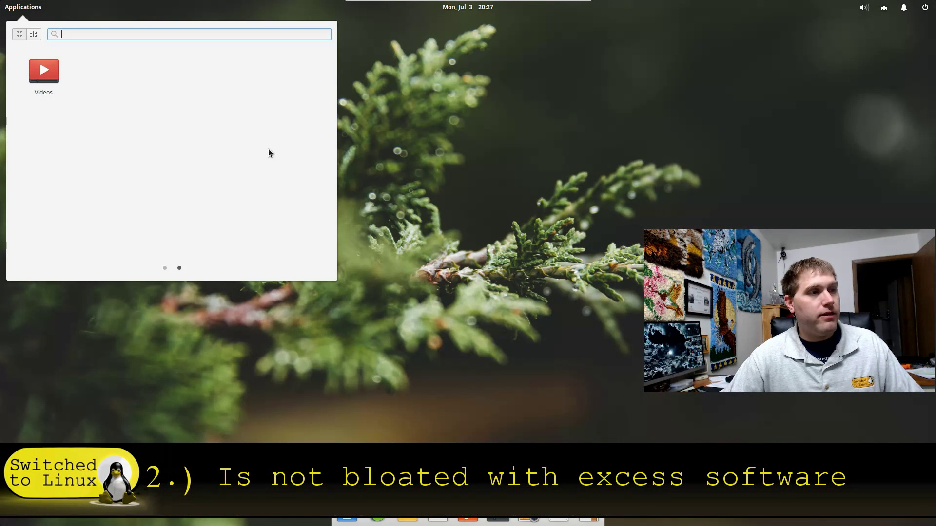
scroll(268, 148, up, 1)
scroll(269, 148, down, 1)
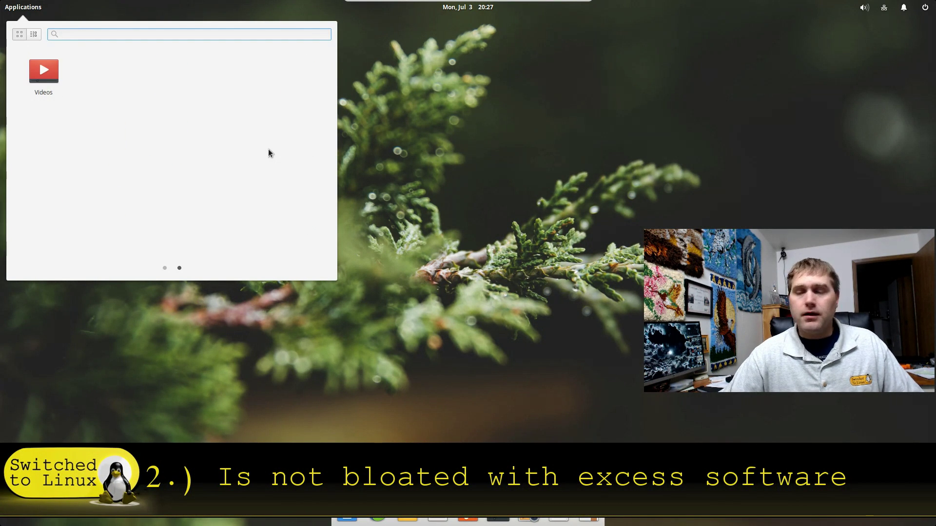
scroll(268, 149, up, 1)
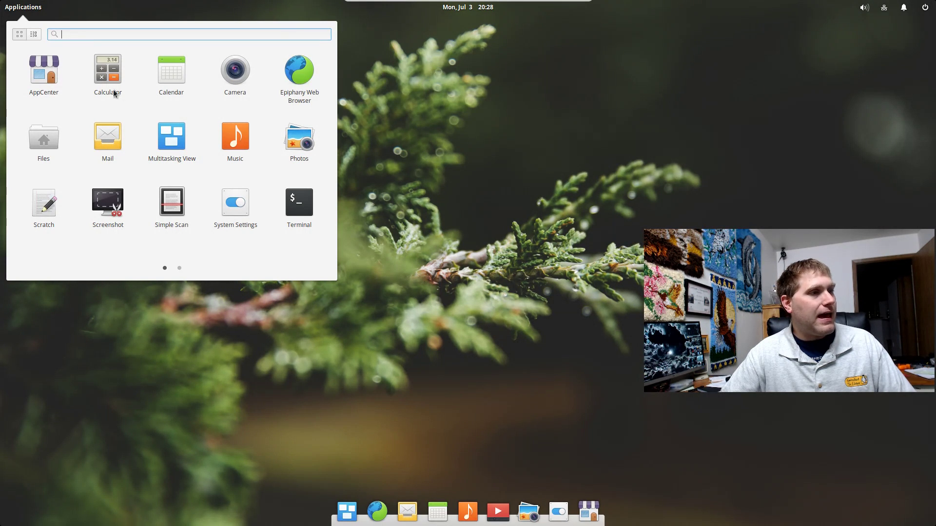
scroll(178, 112, down, 1)
scroll(162, 116, up, 1)
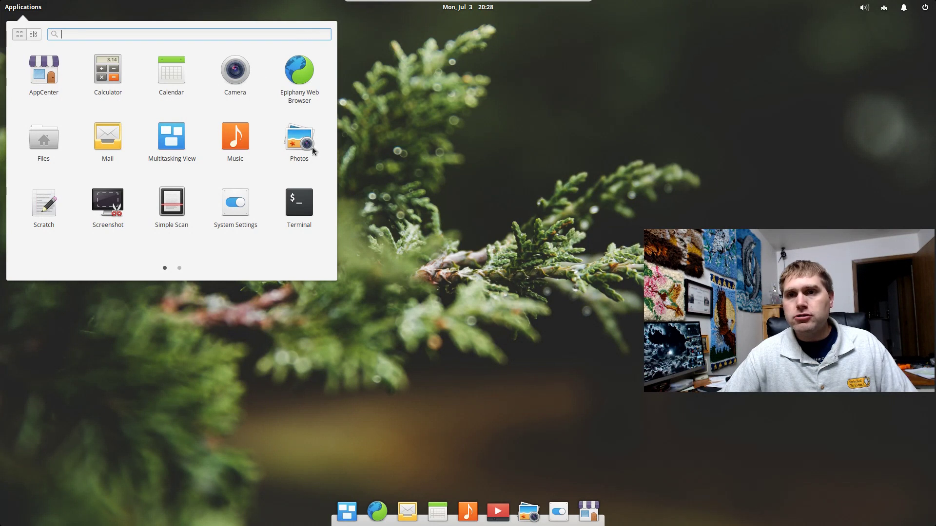
Dismiss the Applications menu and move the AppCenter window up and to the left
click(403, 40)
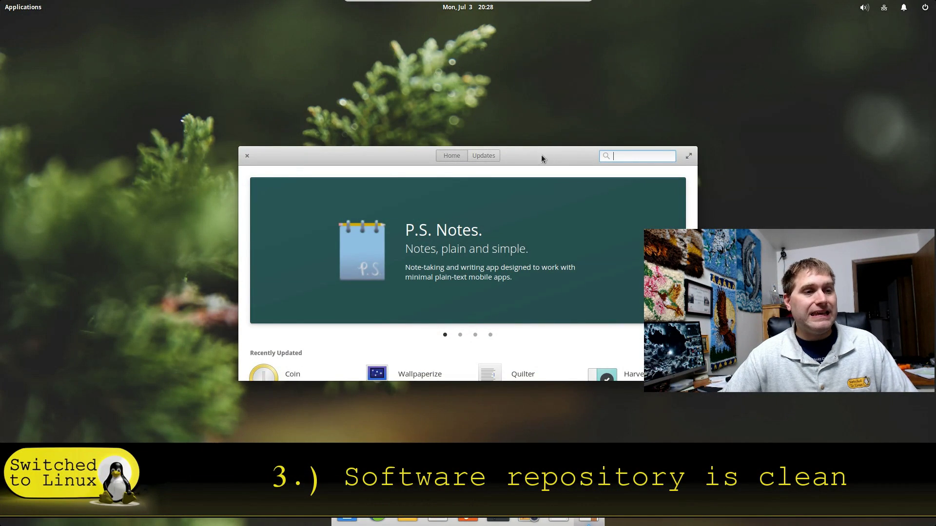
drag(541, 155, 383, 128)
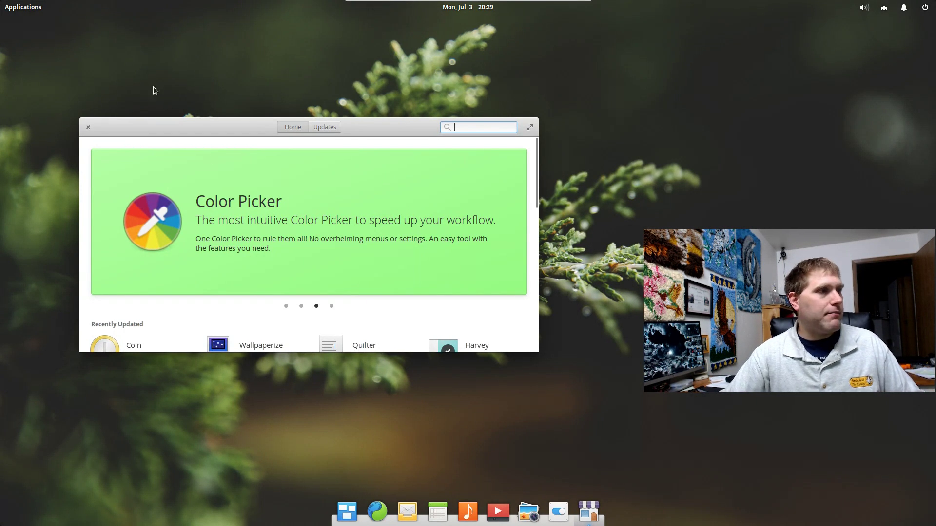
click(25, 8)
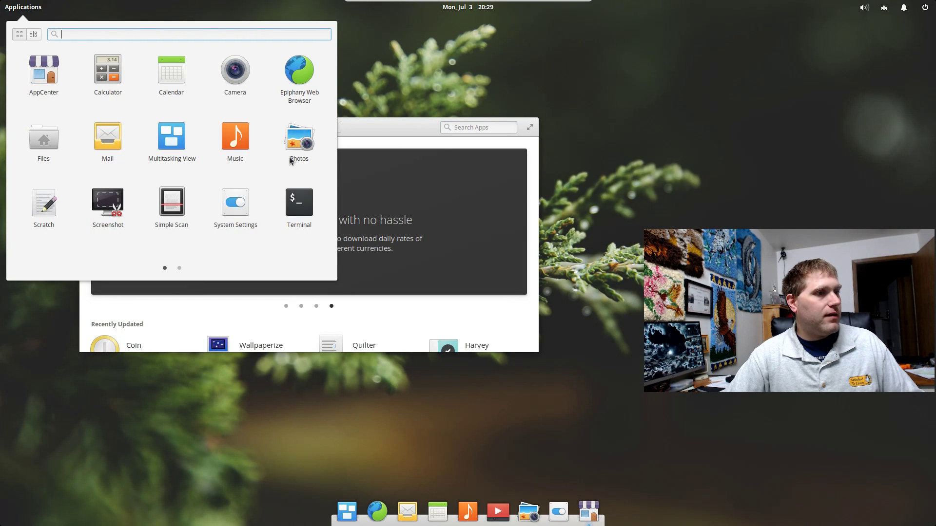
scroll(157, 216, down, 1)
scroll(72, 141, up, 1)
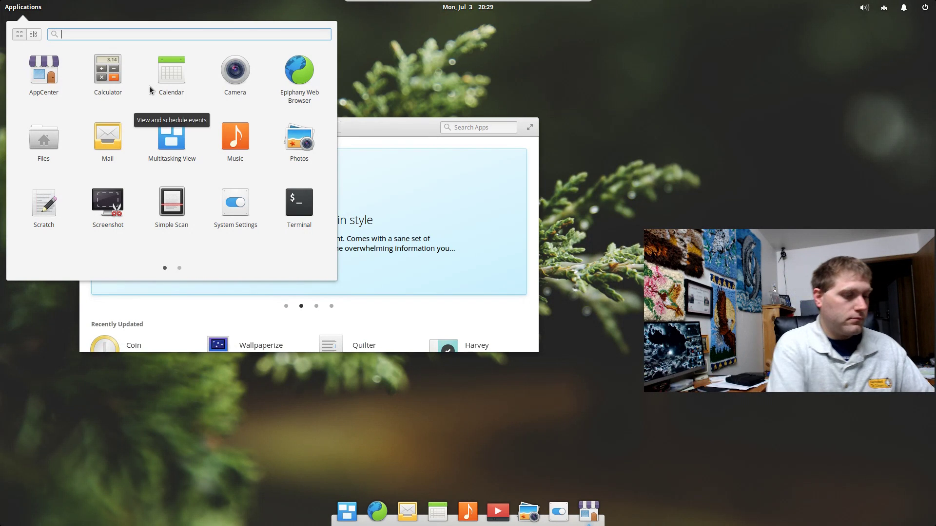
text(con)
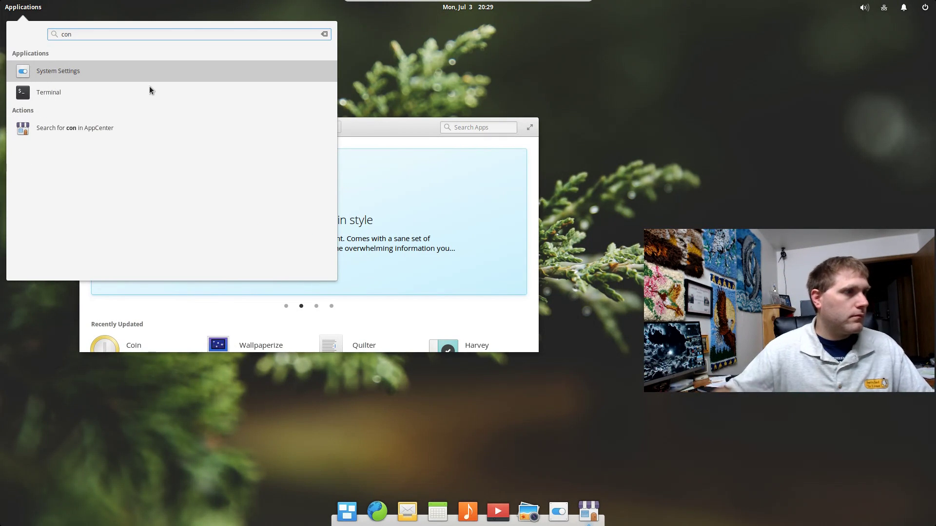
key(BackSpace)
key(BackSpace)
key(BackSpace)
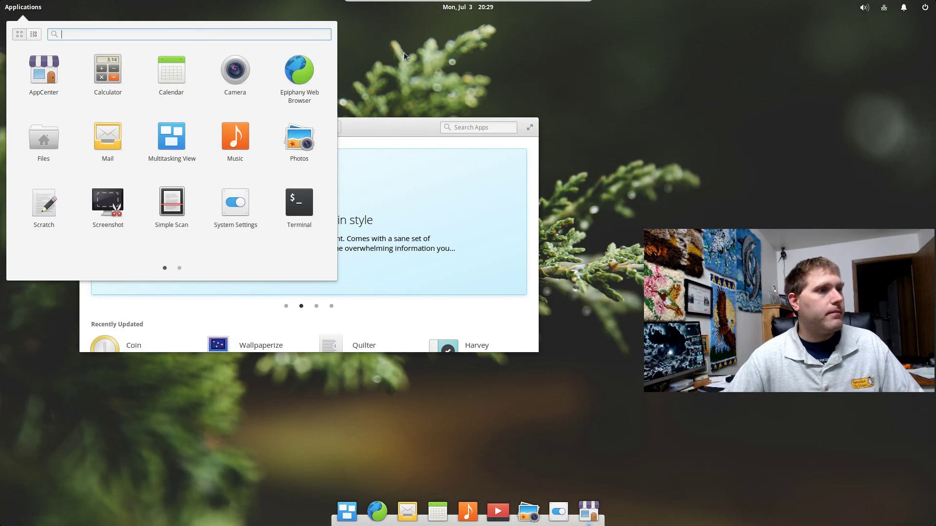
click(400, 51)
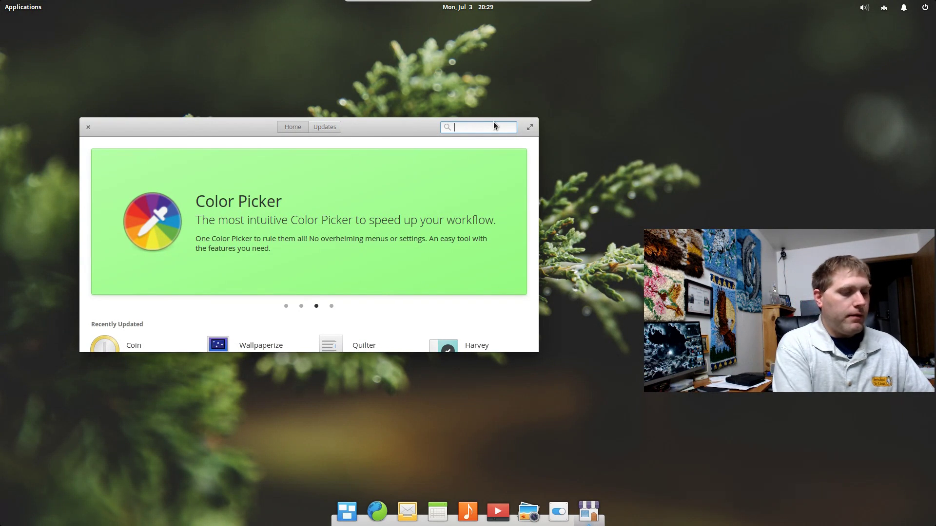
Search AppCenter for 'contact' and install the free Contacts app, authorizing with the admin password
text(con)
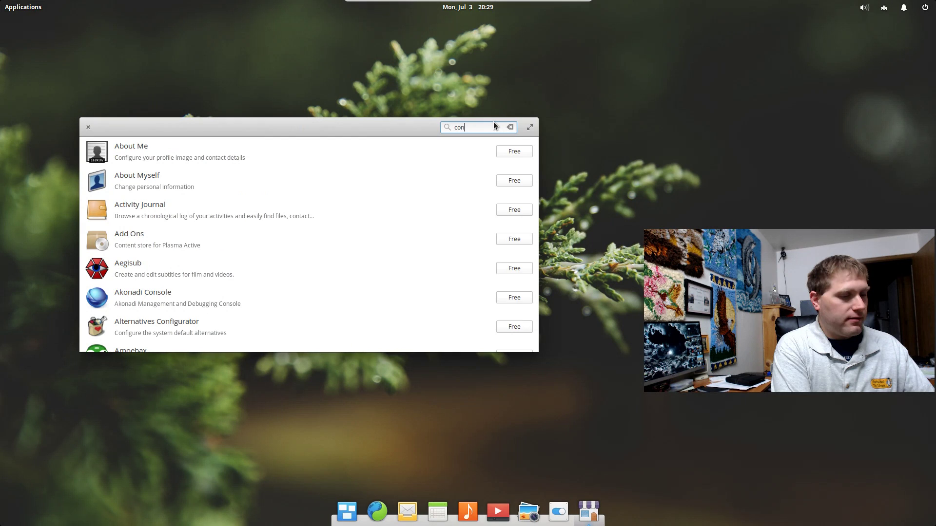
text(t)
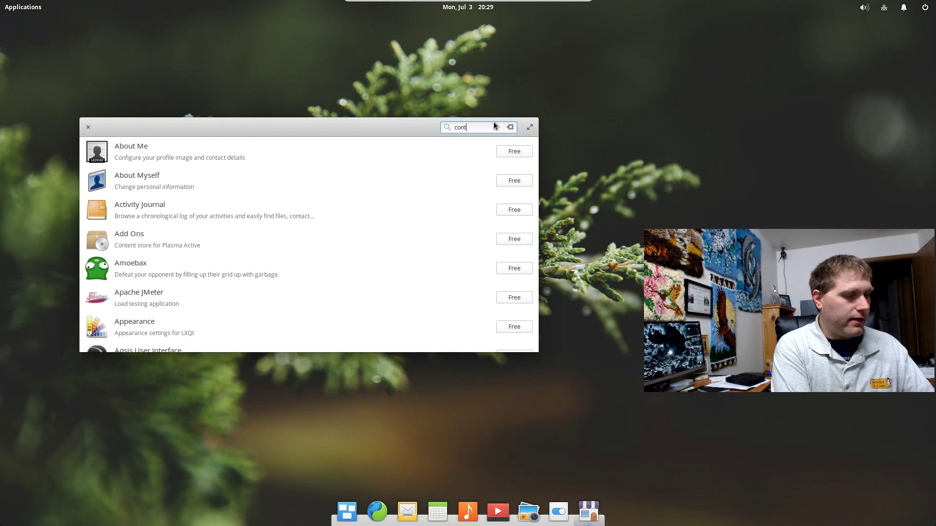
text(act)
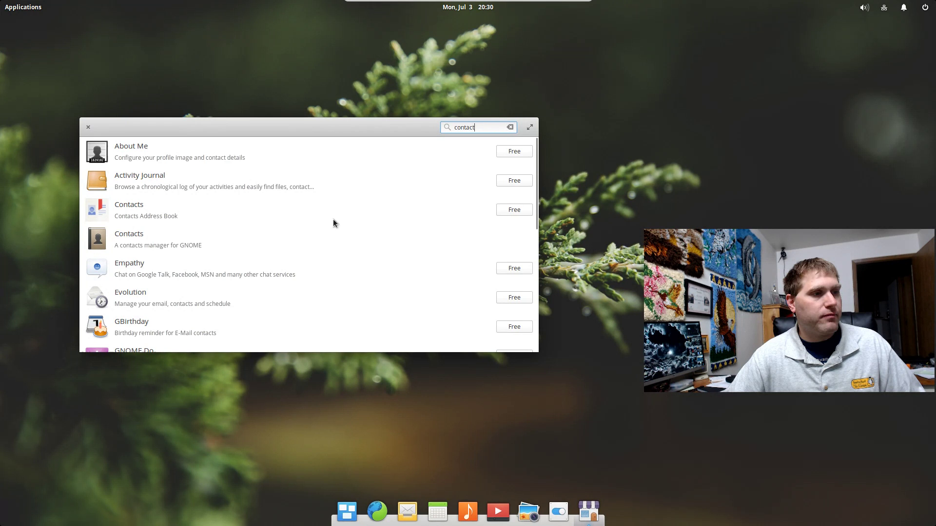
click(519, 210)
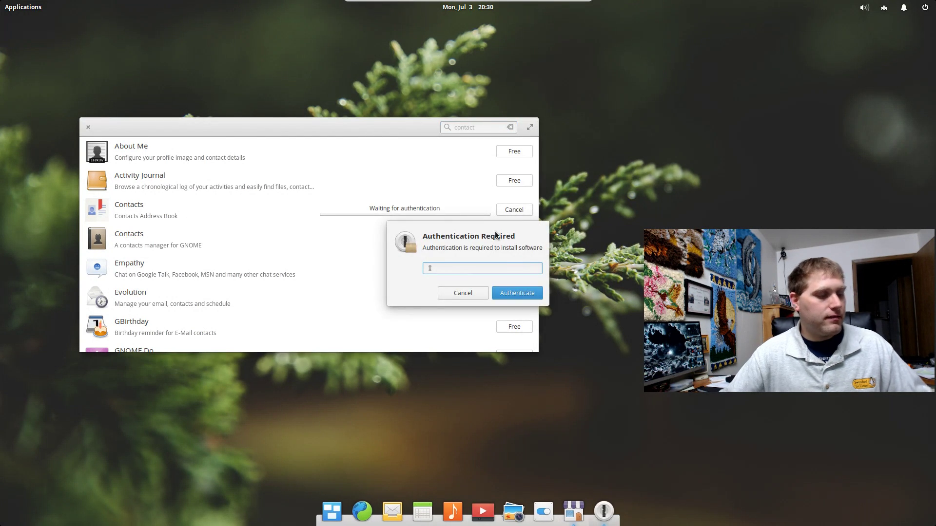
text(•••••••••••)
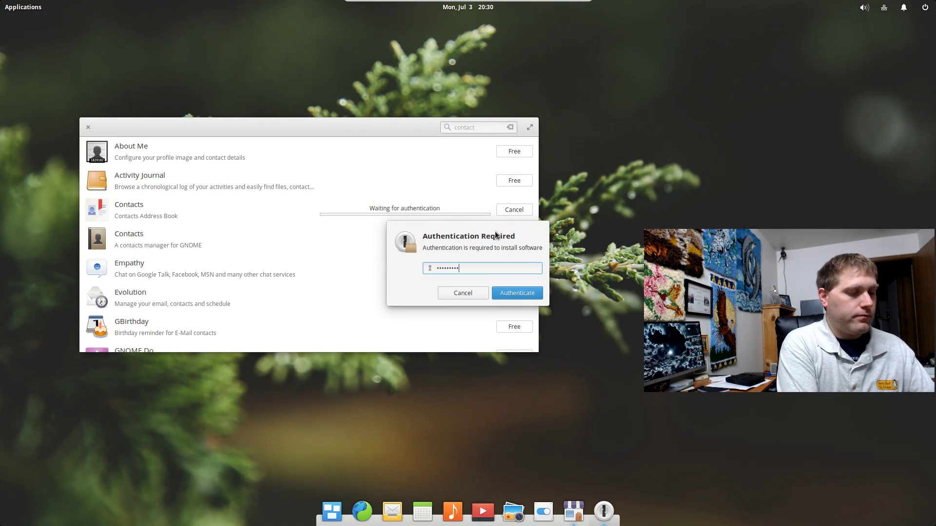
key(Return)
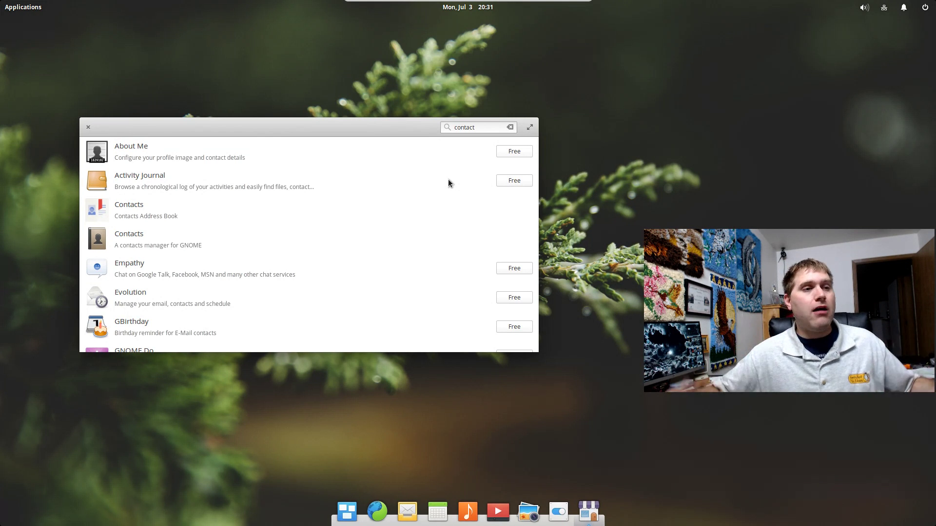
Clear the 'contact' search and scroll through Recently Updated and Categories on Home
click(510, 128)
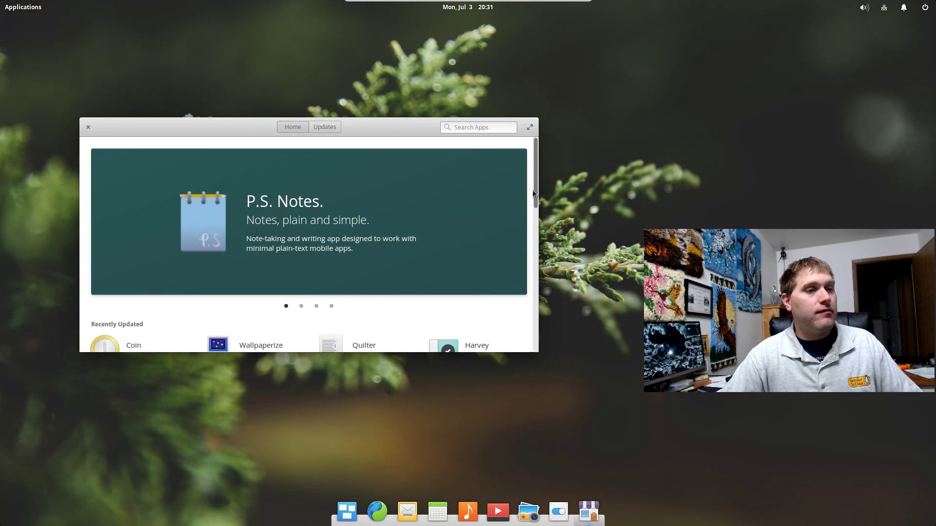
drag(538, 197, 536, 249)
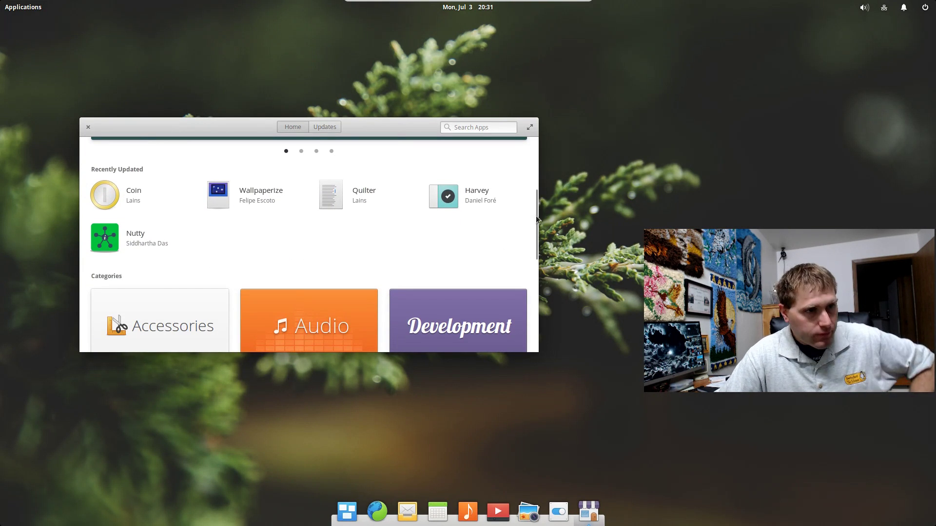
drag(534, 231, 531, 276)
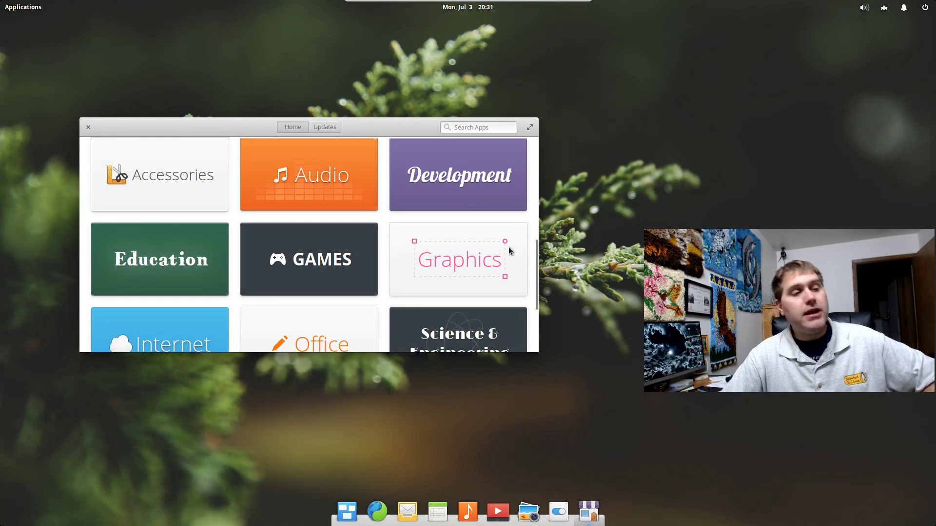
scroll(480, 229, up, 10)
Close AppCenter and launch Contacts from the Applications menu
scroll(480, 229, down, 2)
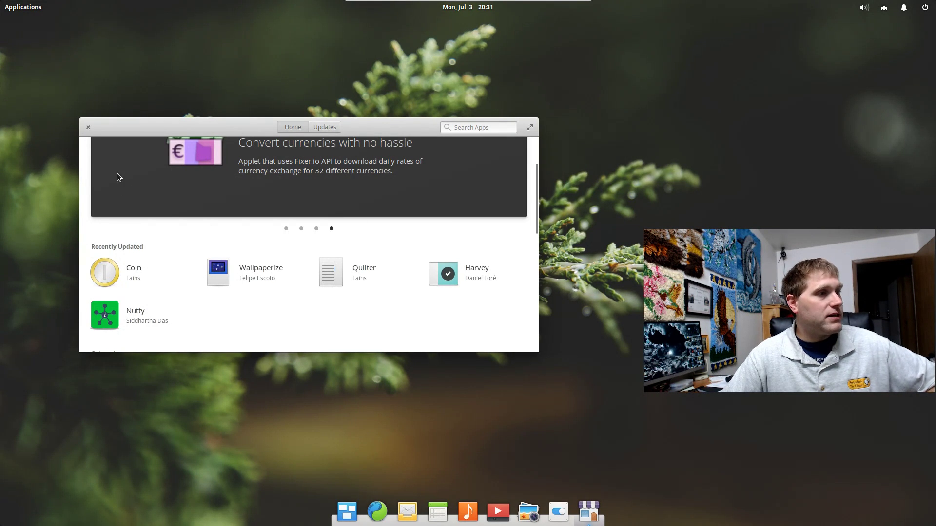
click(89, 127)
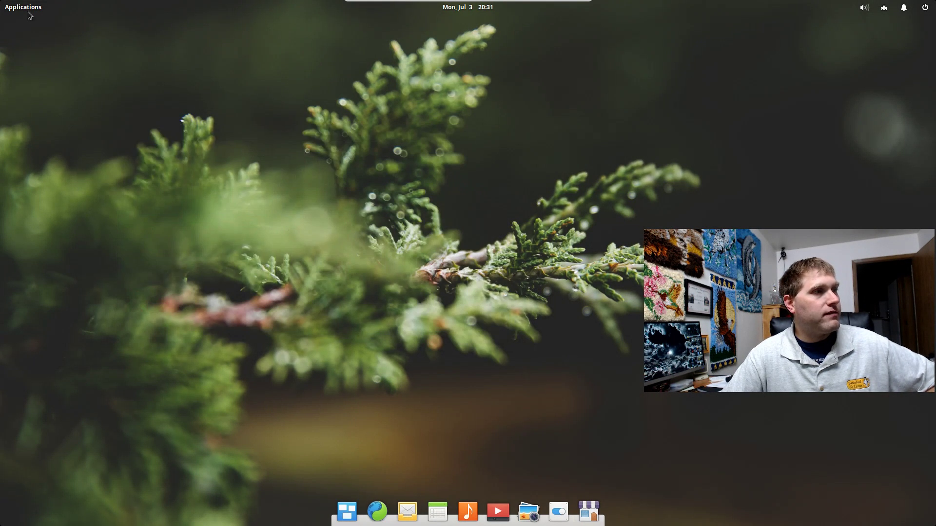
click(28, 8)
scroll(168, 97, down, 1)
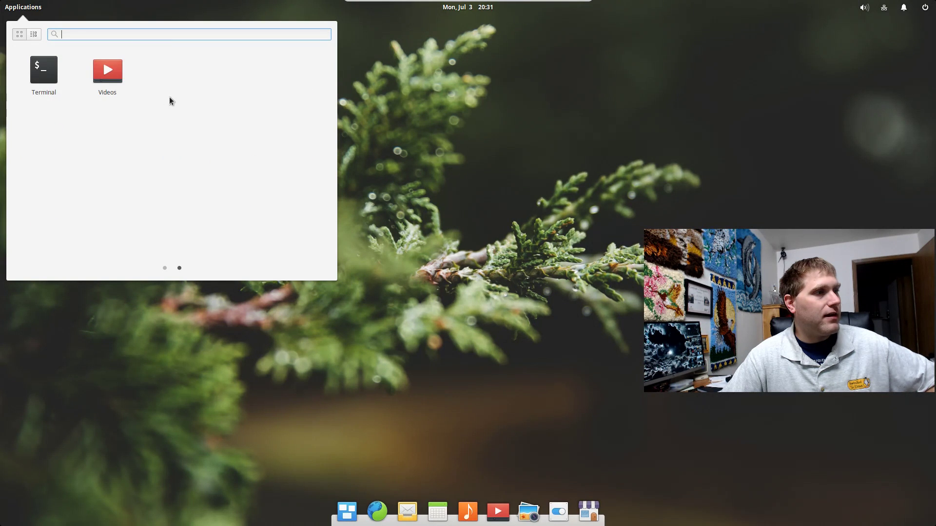
scroll(171, 96, up, 1)
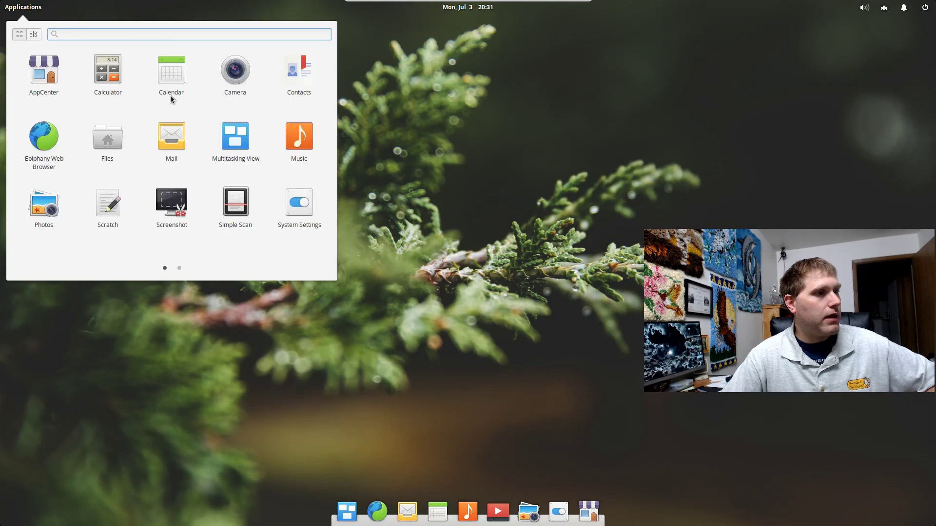
click(302, 73)
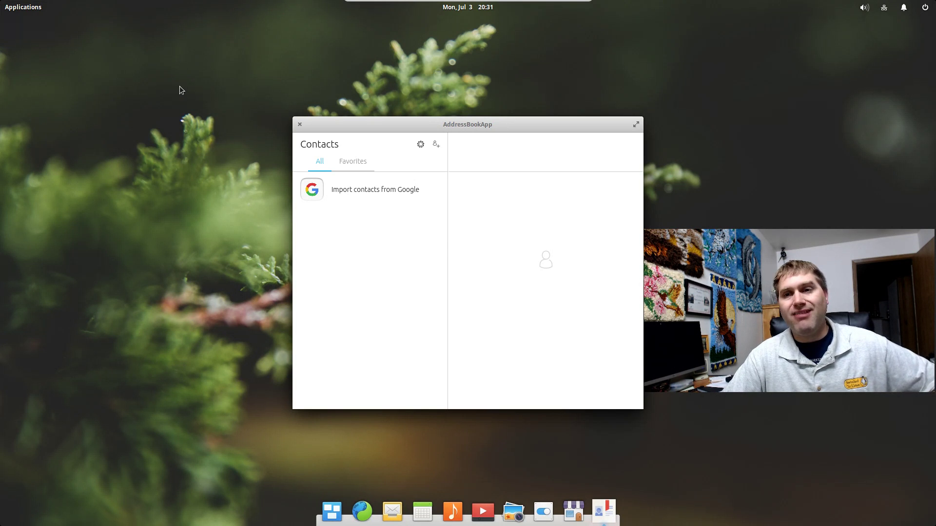
Switch between Favorites and All contacts, open New contact, then close Contacts
click(353, 161)
click(320, 162)
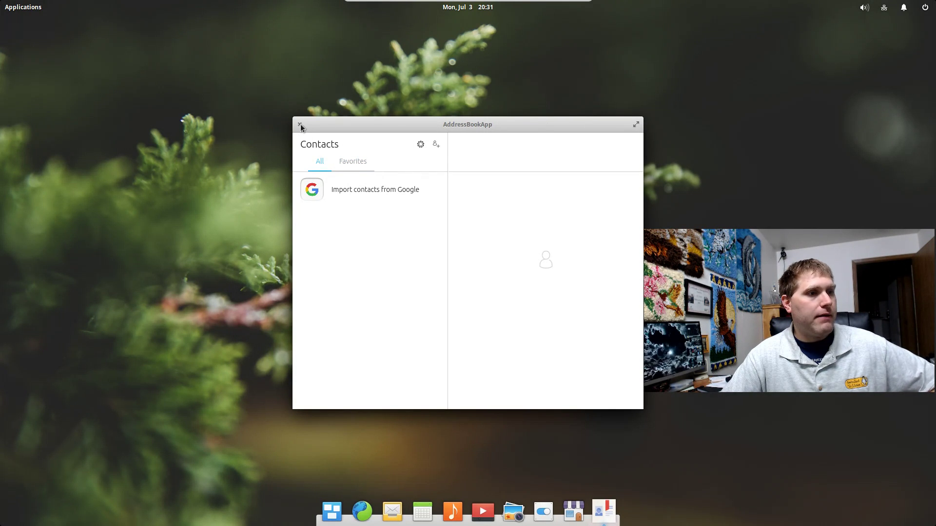
click(436, 145)
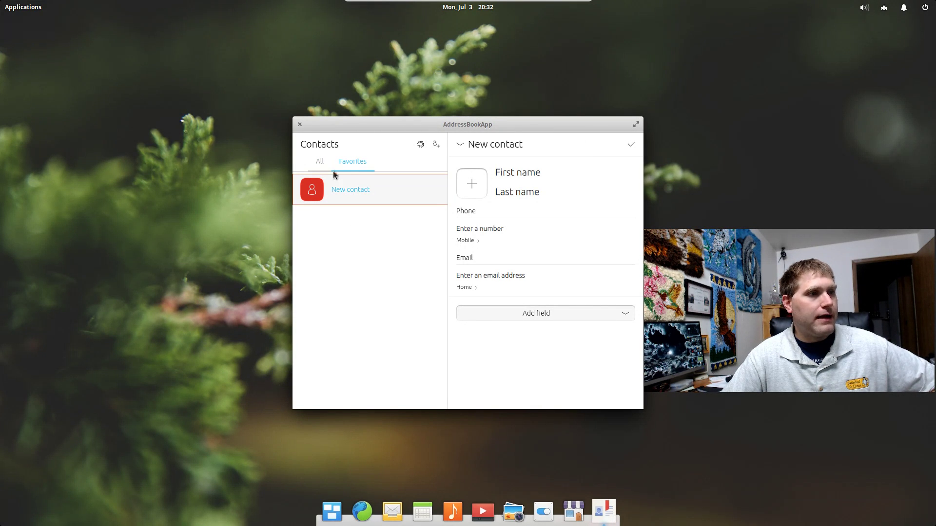
click(300, 125)
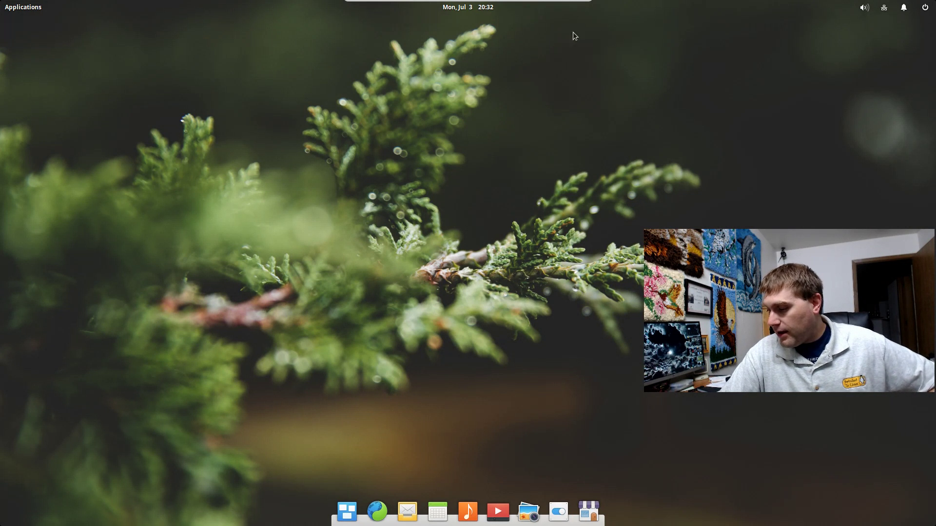
click(29, 9)
click(419, 118)
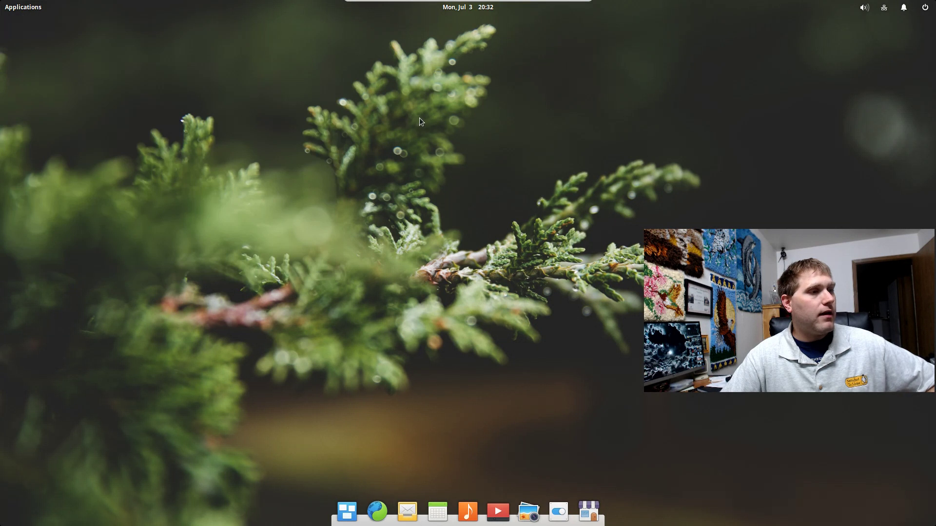
click(23, 7)
click(123, 132)
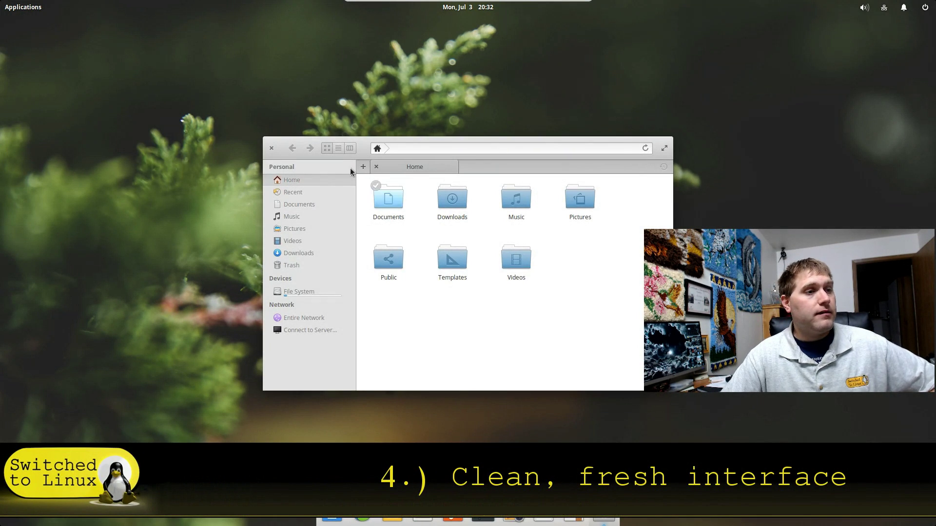
drag(366, 152, 219, 103)
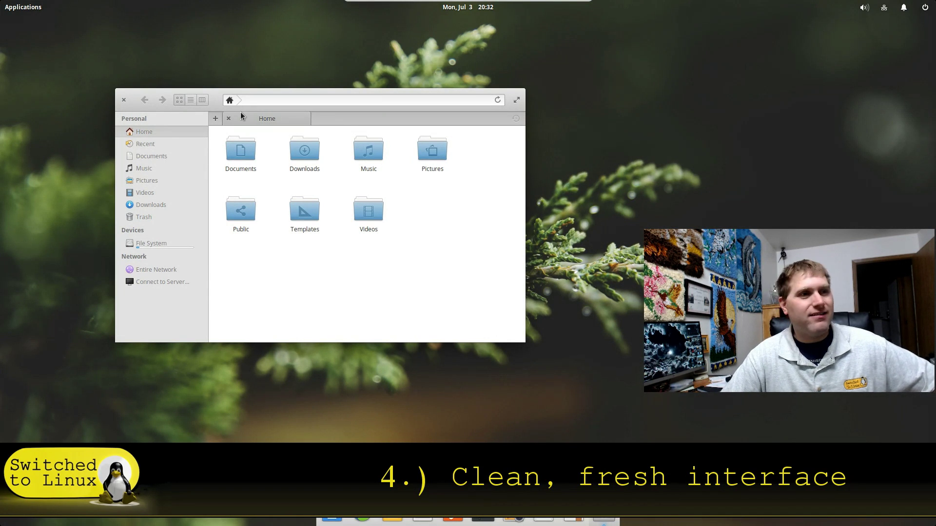
click(190, 100)
click(202, 101)
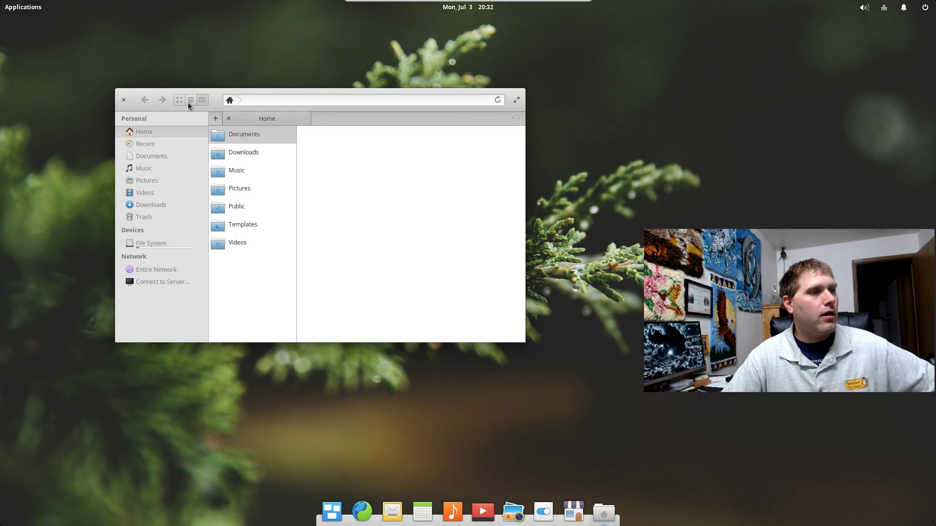
click(190, 101)
click(179, 100)
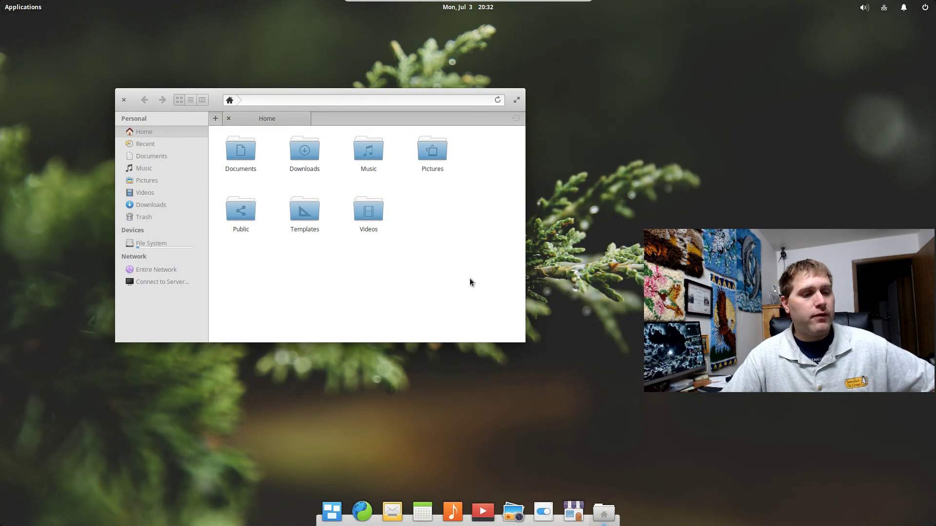
click(123, 100)
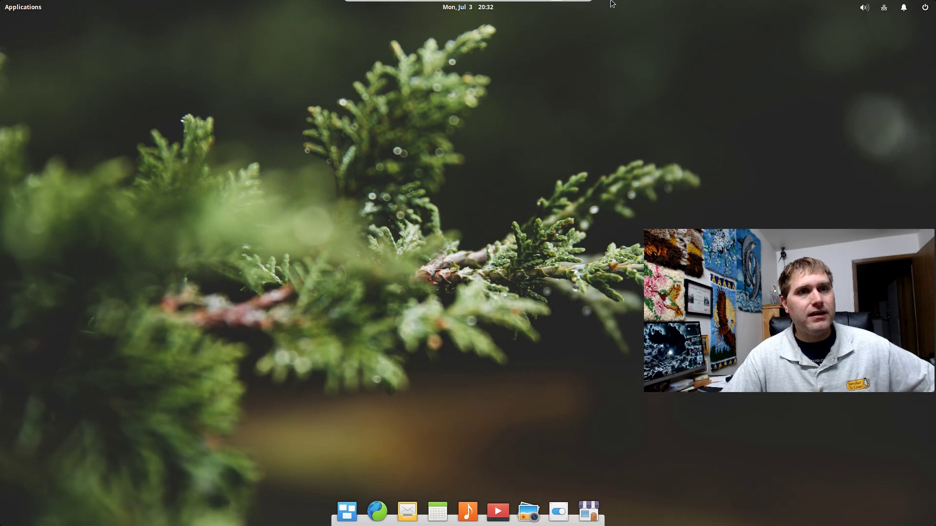
click(887, 11)
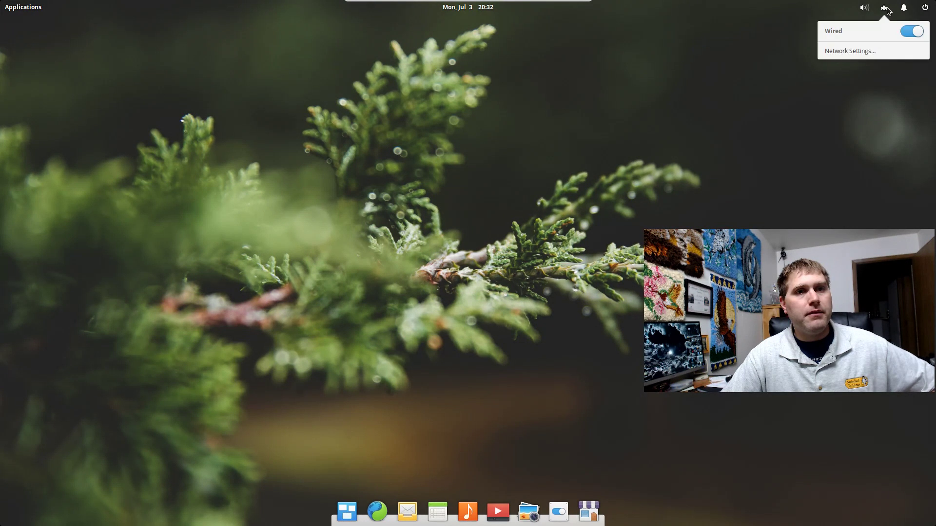
mouse_move(929, 9)
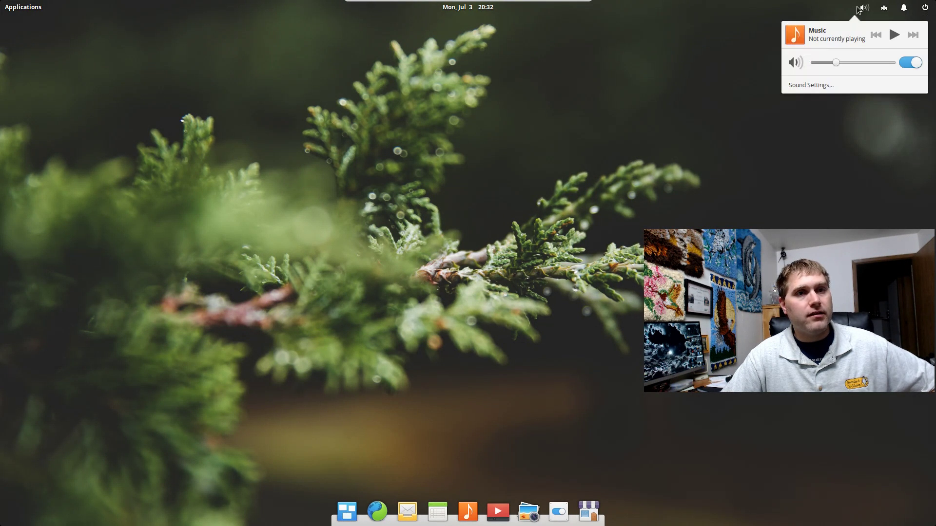
click(710, 69)
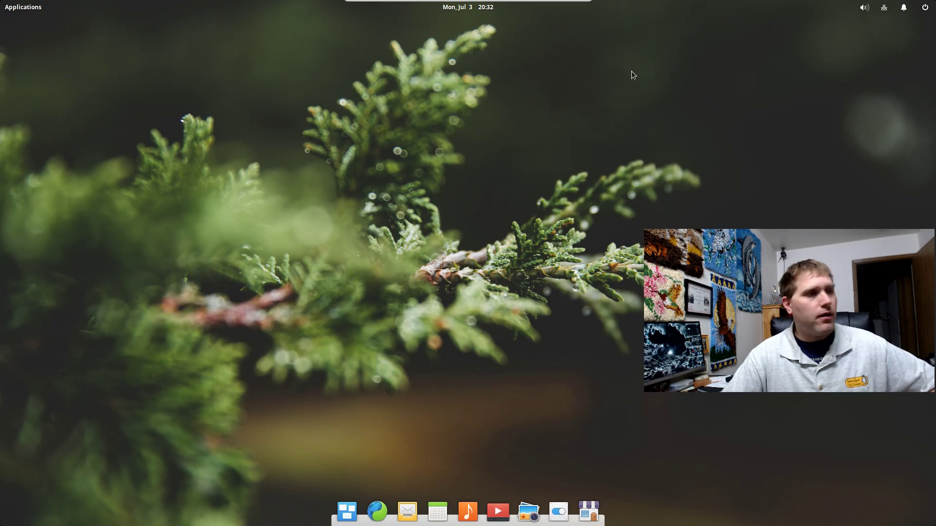
click(25, 7)
click(24, 11)
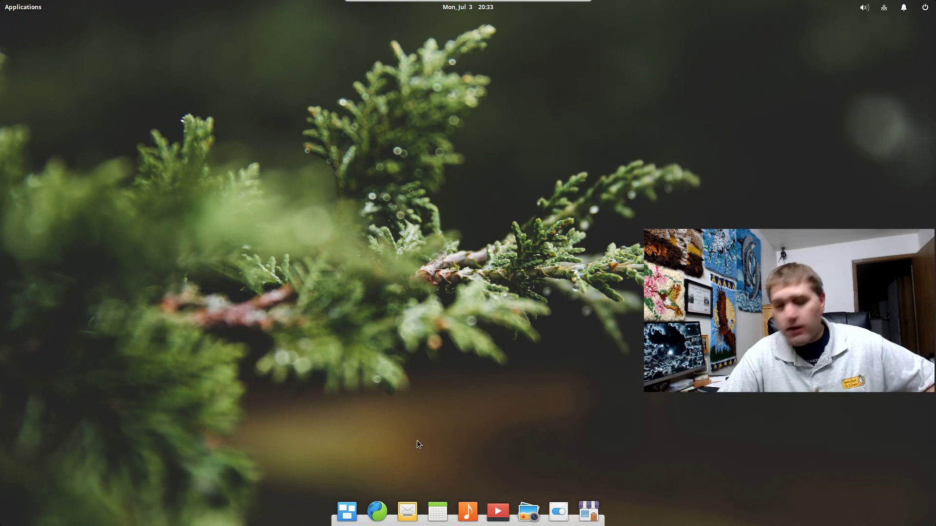
Open and enlarge System Settings, check Parental Control, then go to User Accounts
click(557, 513)
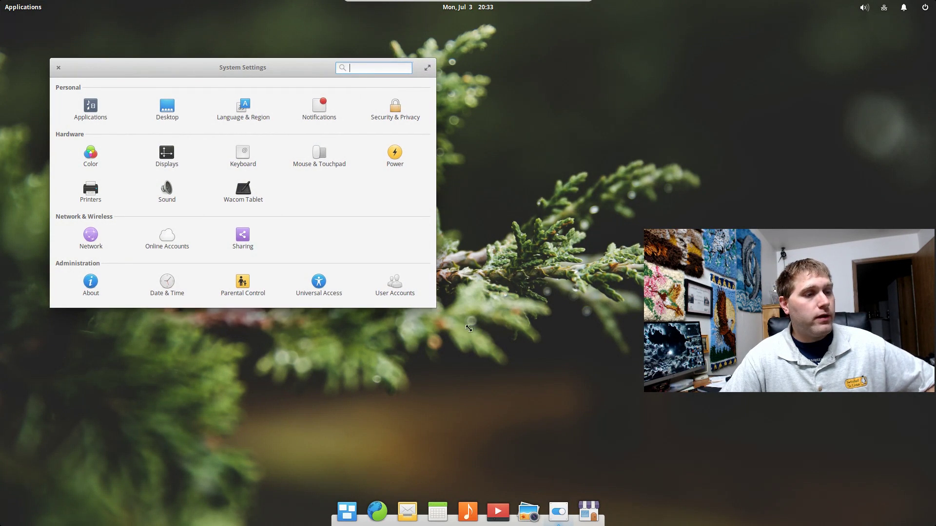
drag(445, 320, 545, 360)
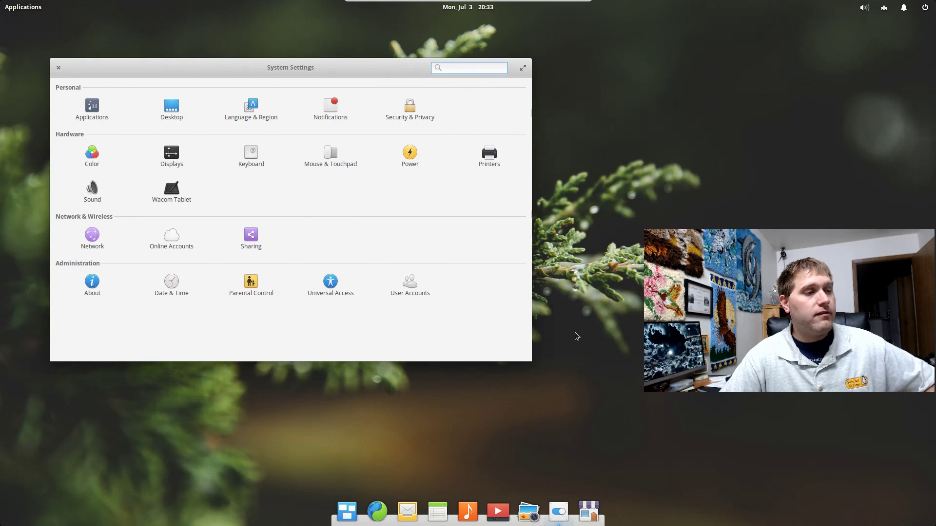
click(258, 282)
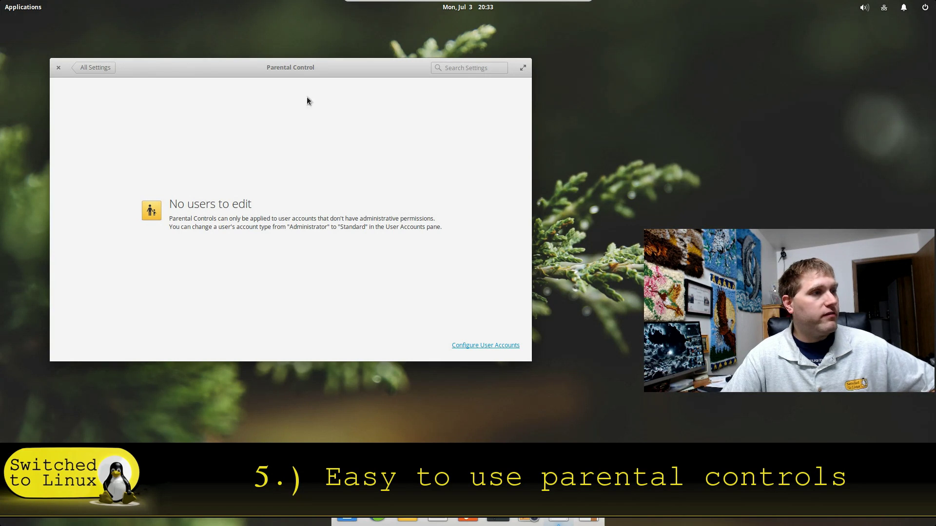
click(92, 68)
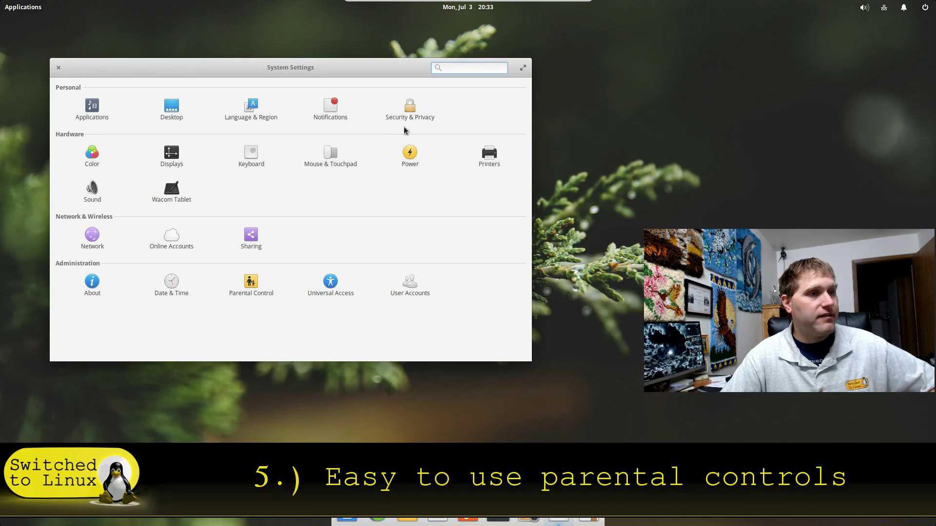
click(410, 283)
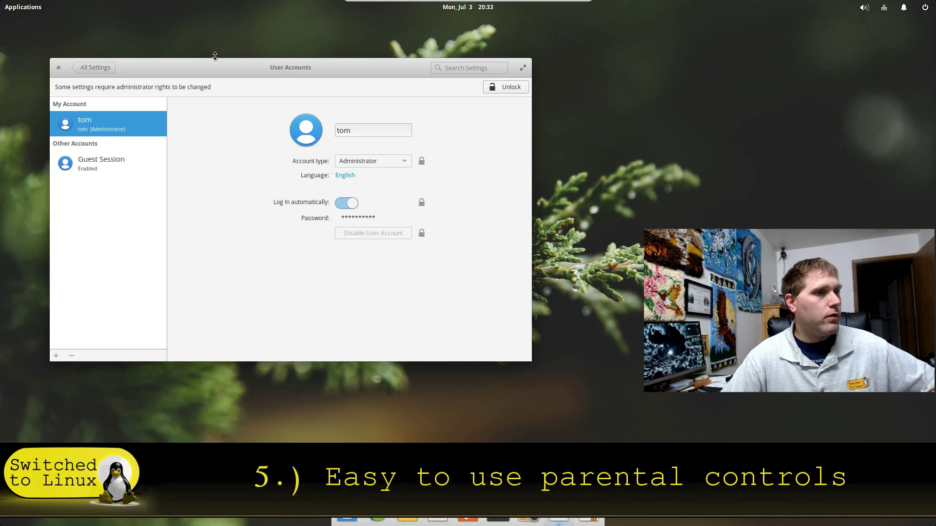
Unlock User Accounts with the administrator password
click(500, 87)
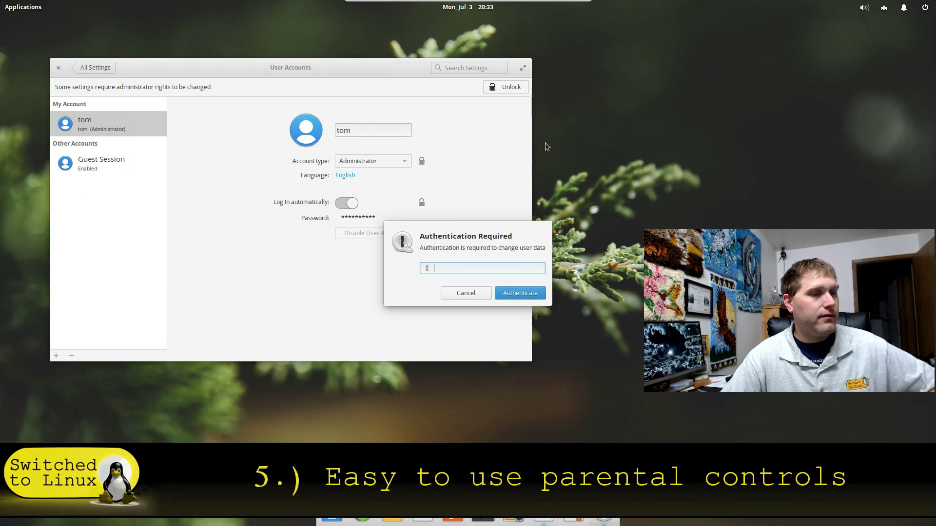
text(******)
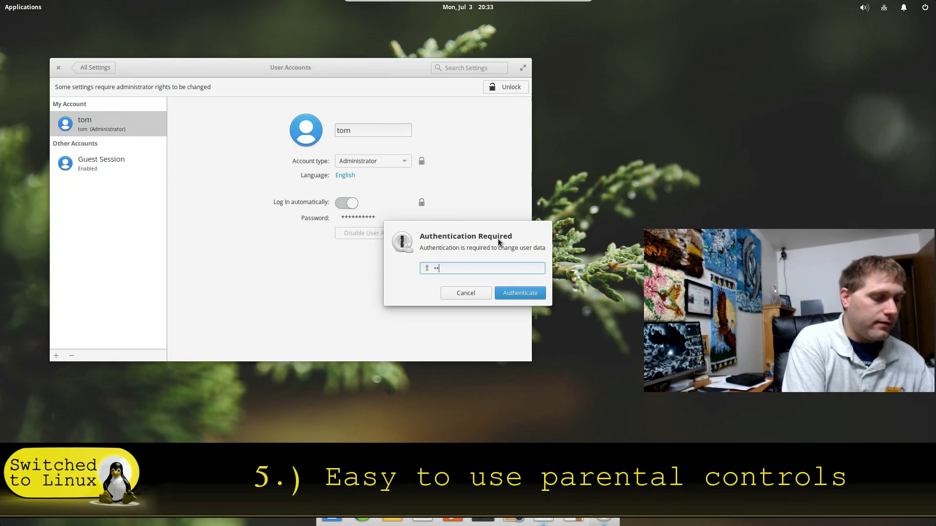
text(**)
key(Return)
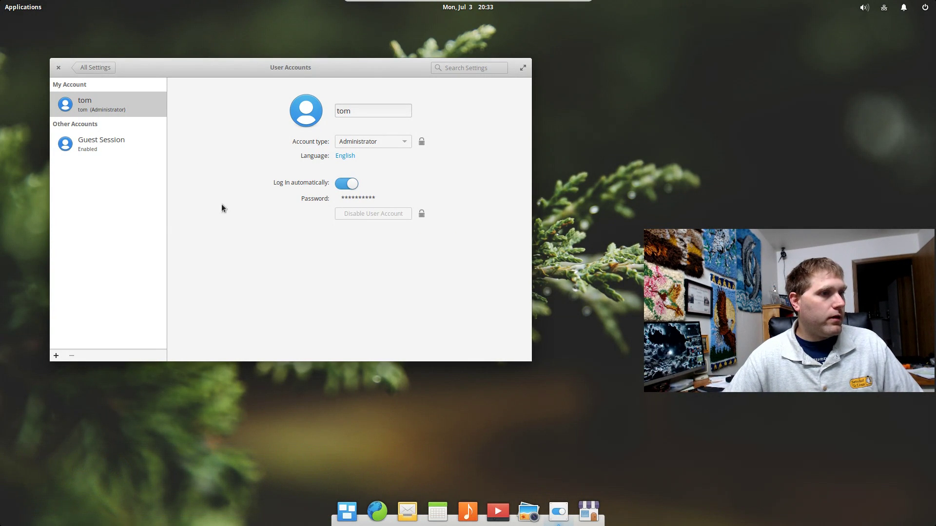
Create a Standard User account with full name kiddo and a password entered twice
click(55, 357)
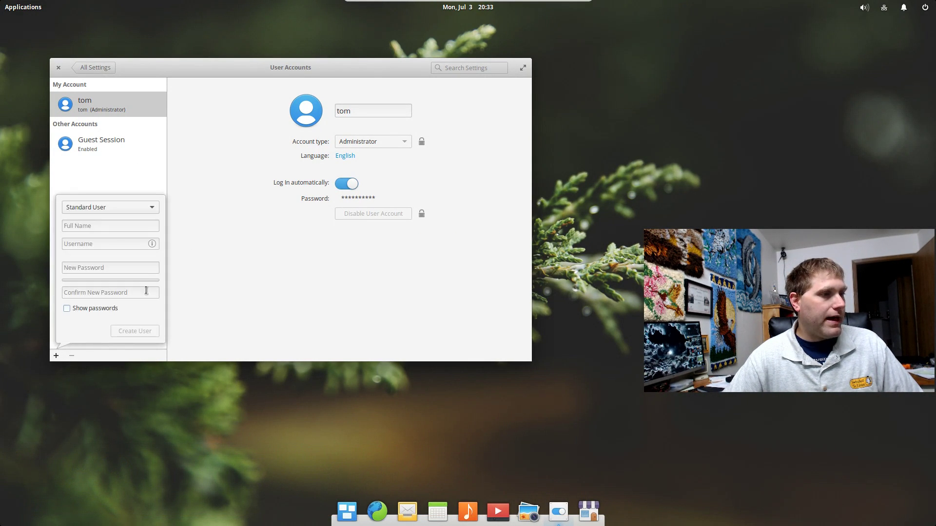
click(98, 206)
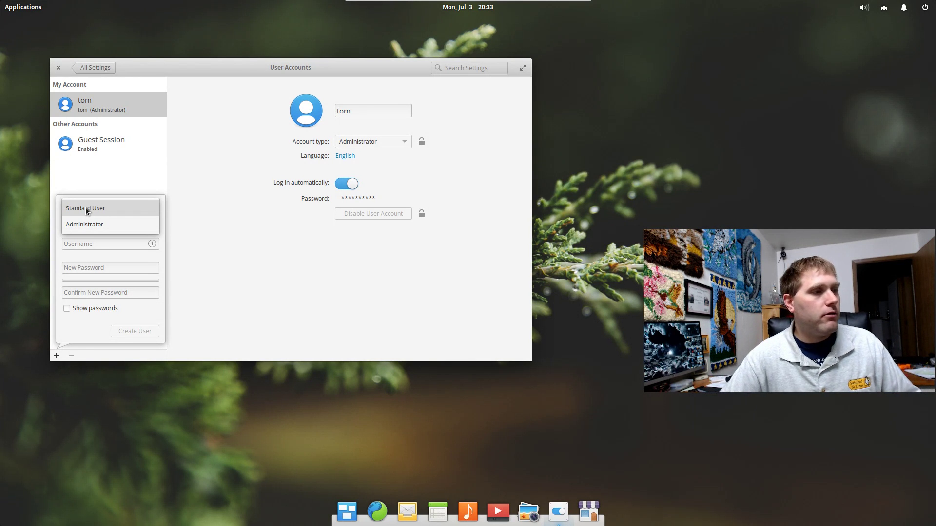
click(86, 209)
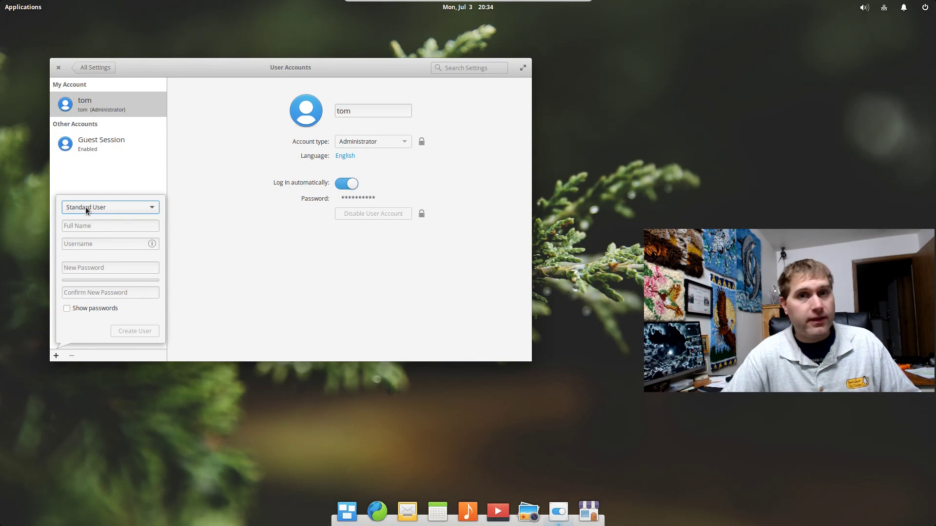
click(92, 225)
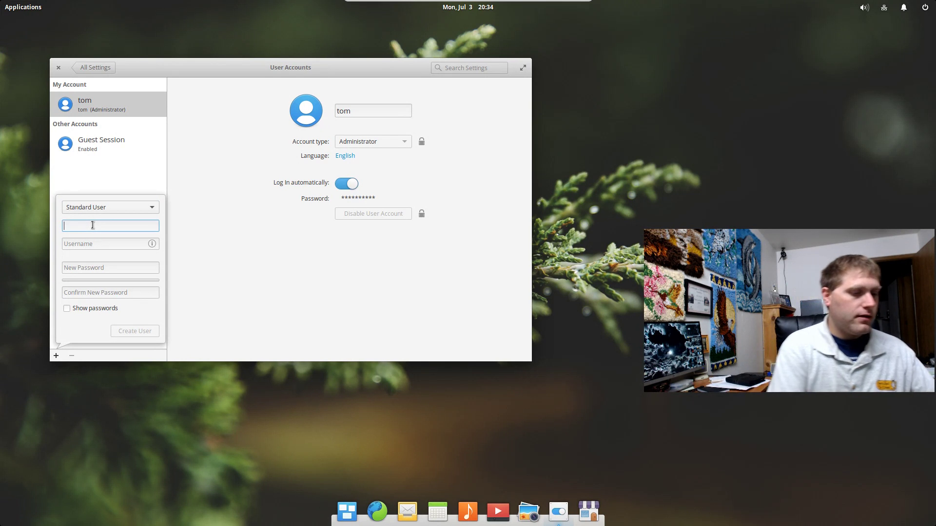
text(kiddo)
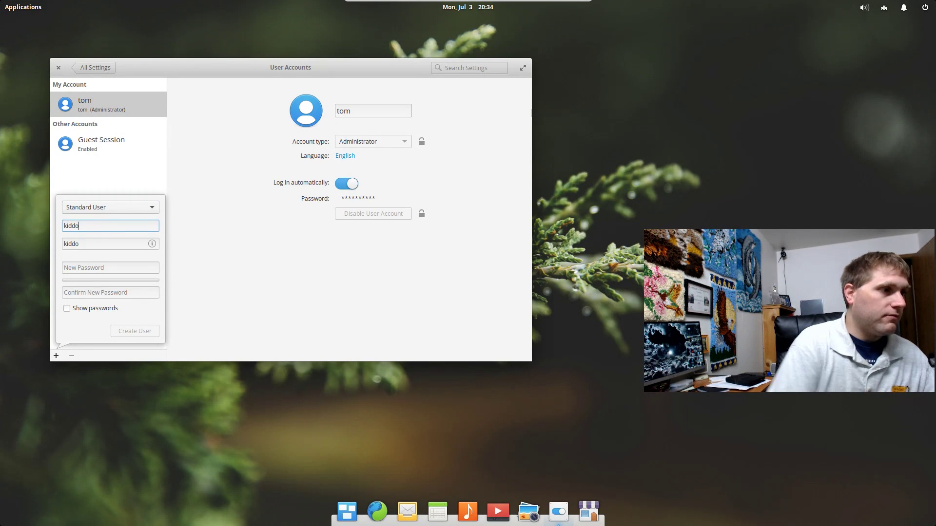
click(90, 268)
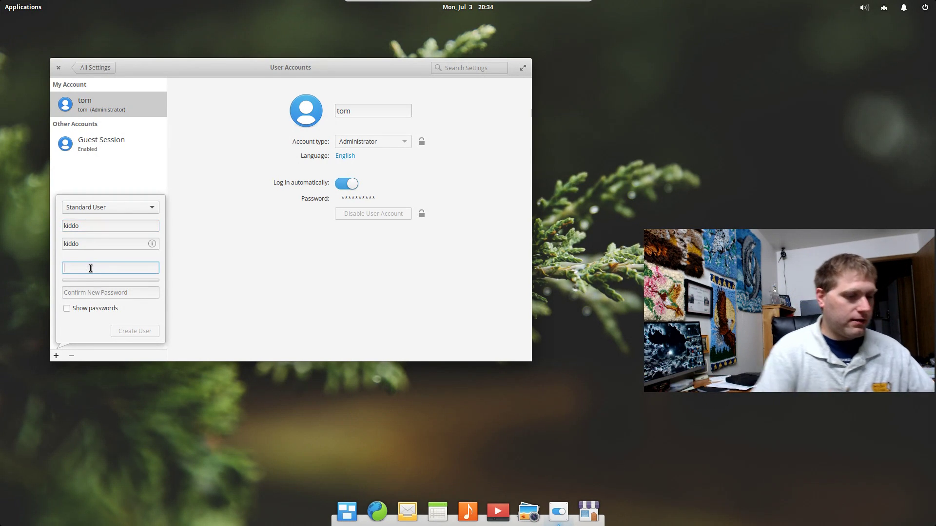
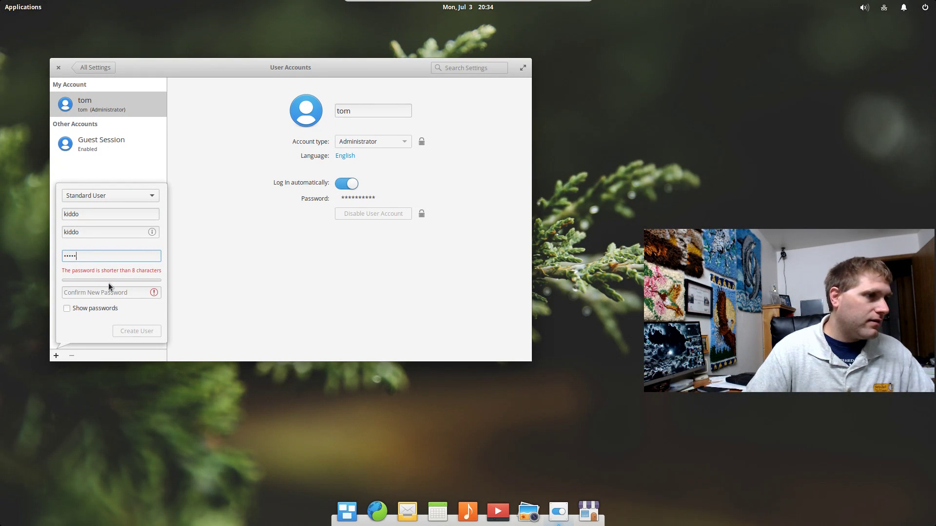
click(102, 293)
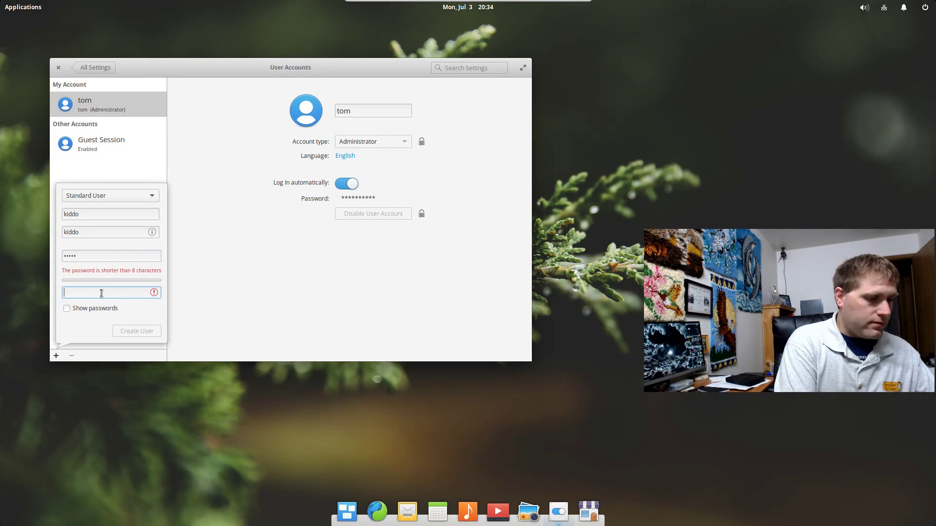
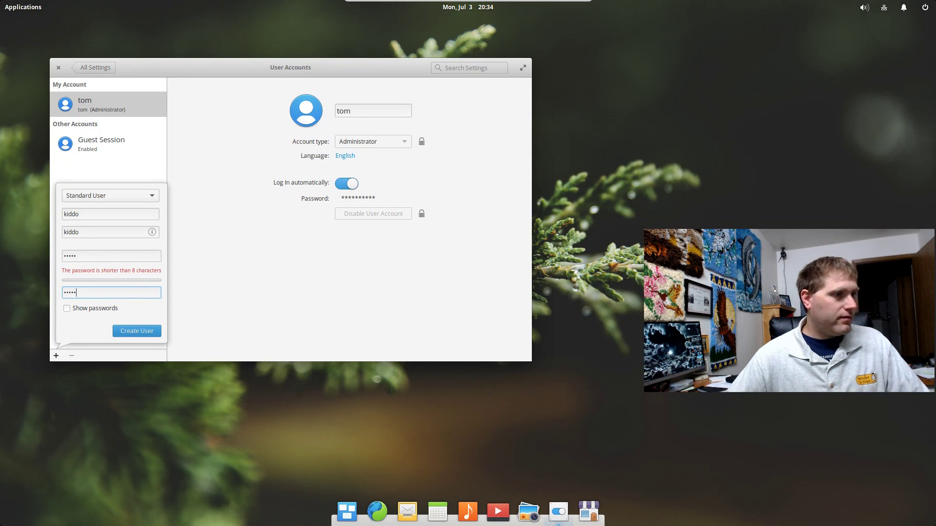
click(133, 332)
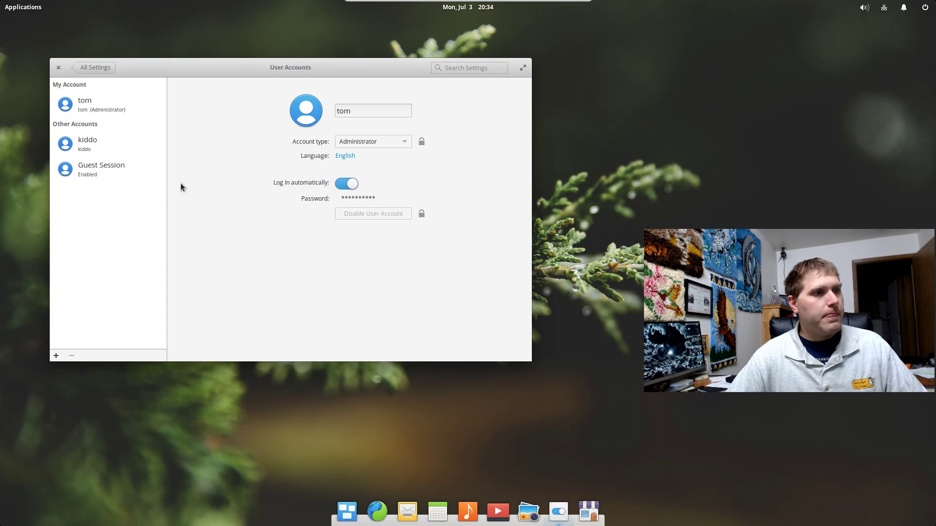
Go to Parental Control in System Settings and select the kiddo account
click(93, 68)
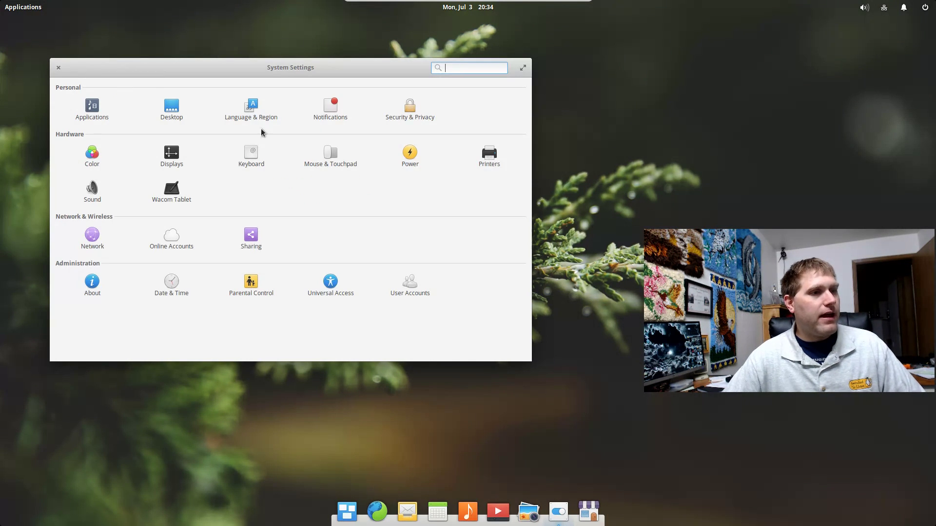
click(265, 287)
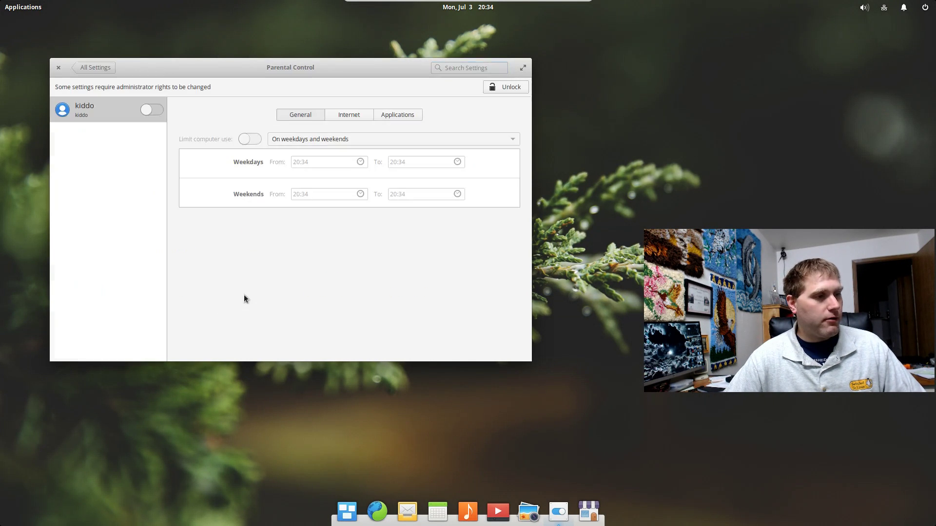
click(108, 117)
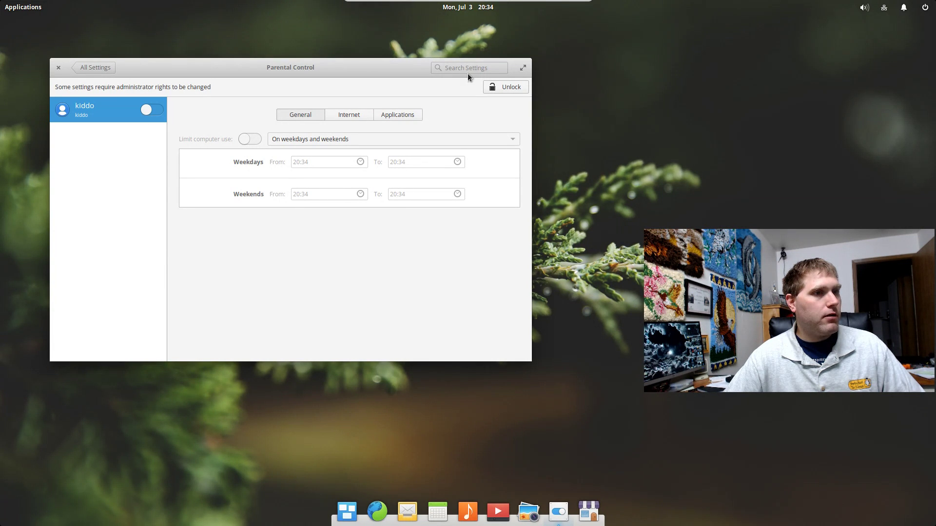
Unlock the settings with the administrator password and switch on restrictions for kiddo
click(513, 88)
text(****)
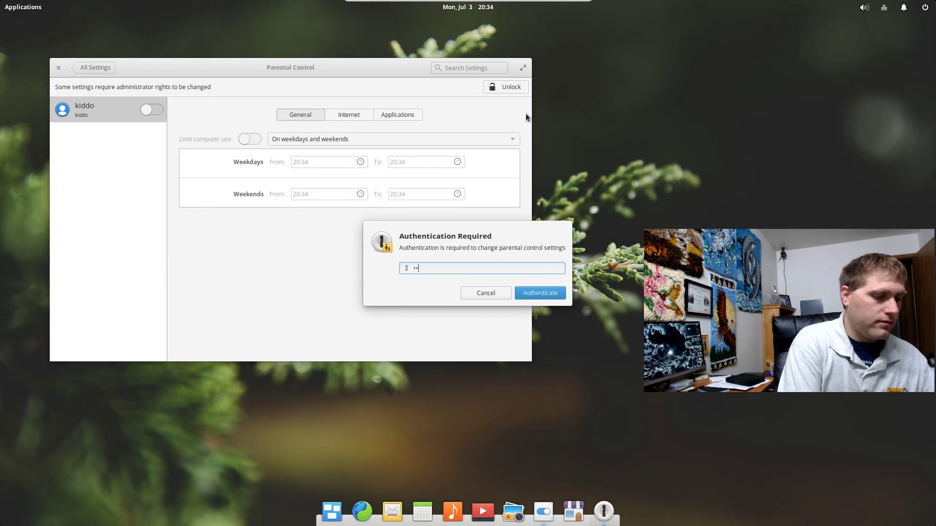
key(BackSpace)
key(BackSpace)
key(BackSpace)
key(BackSpace)
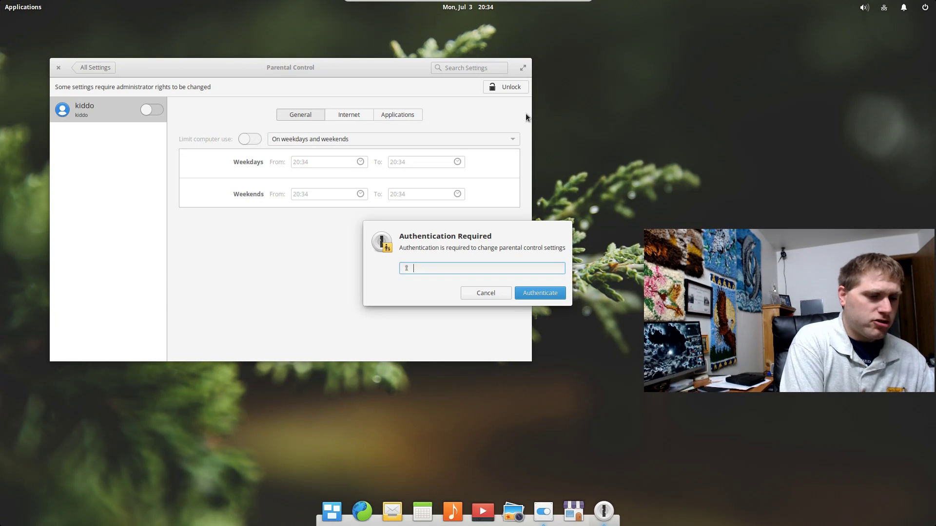
text(********)
key(Return)
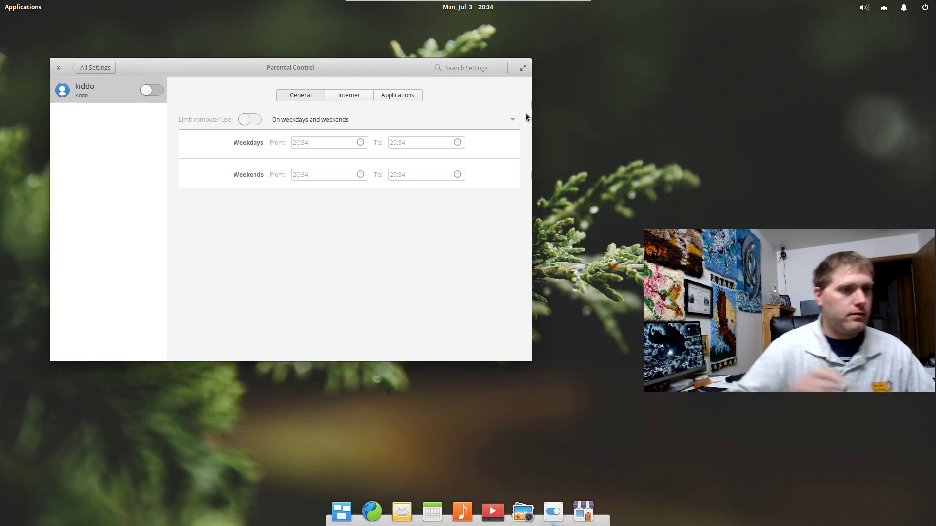
click(146, 90)
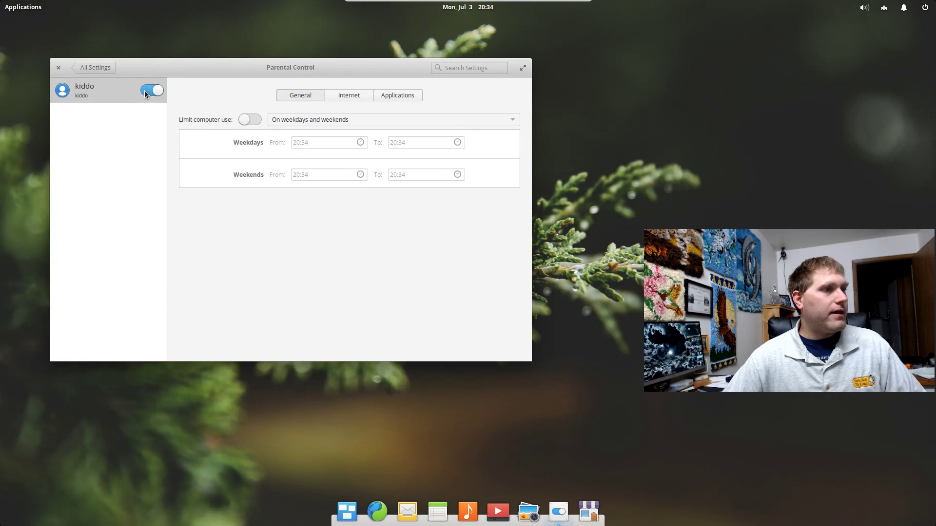
Turn on computer-use limits for weekdays and weekends, with the weekday start time at 10:00
click(250, 120)
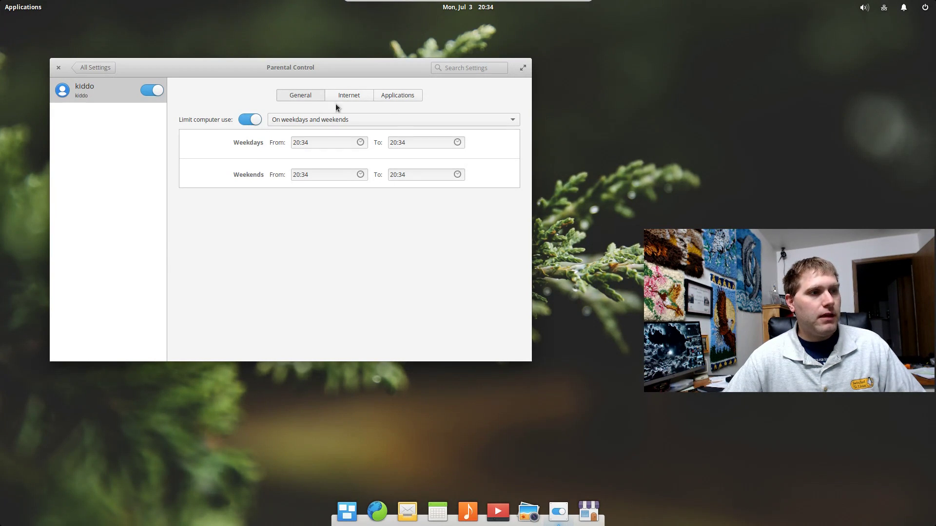
click(393, 122)
click(393, 122)
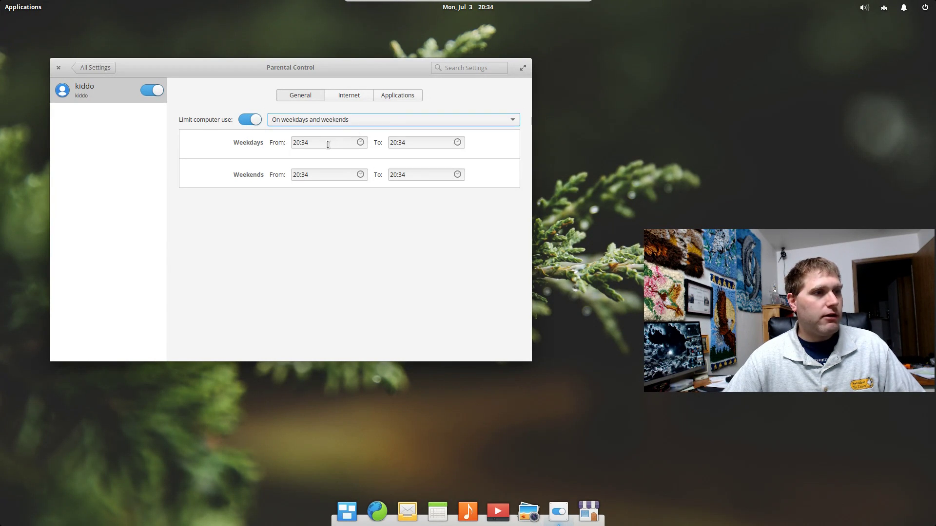
click(361, 142)
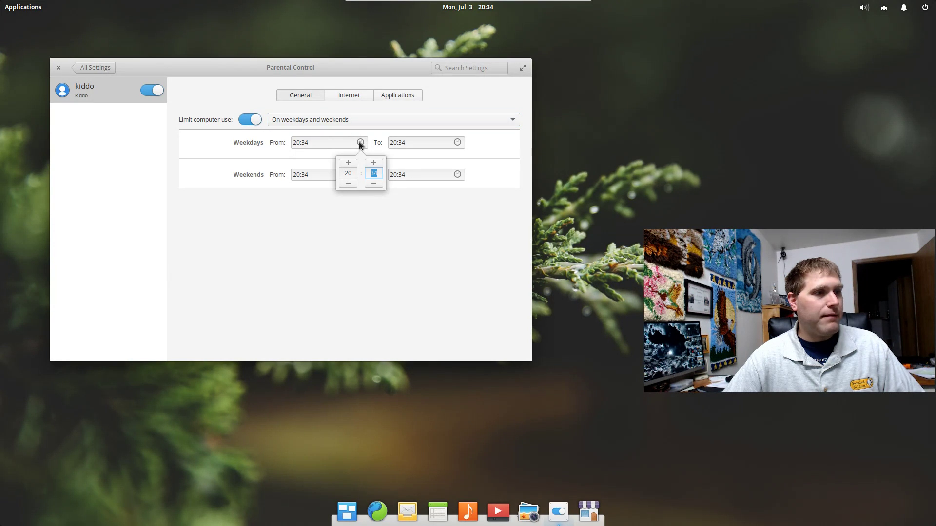
click(348, 183)
click(348, 183)
click(348, 183)
click(348, 184)
click(348, 183)
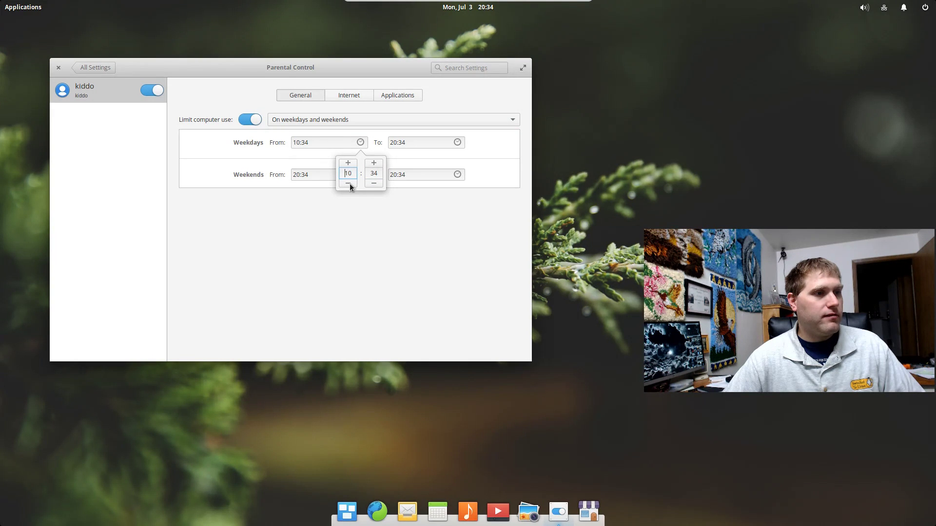
click(373, 184)
click(373, 184)
click(373, 183)
click(374, 183)
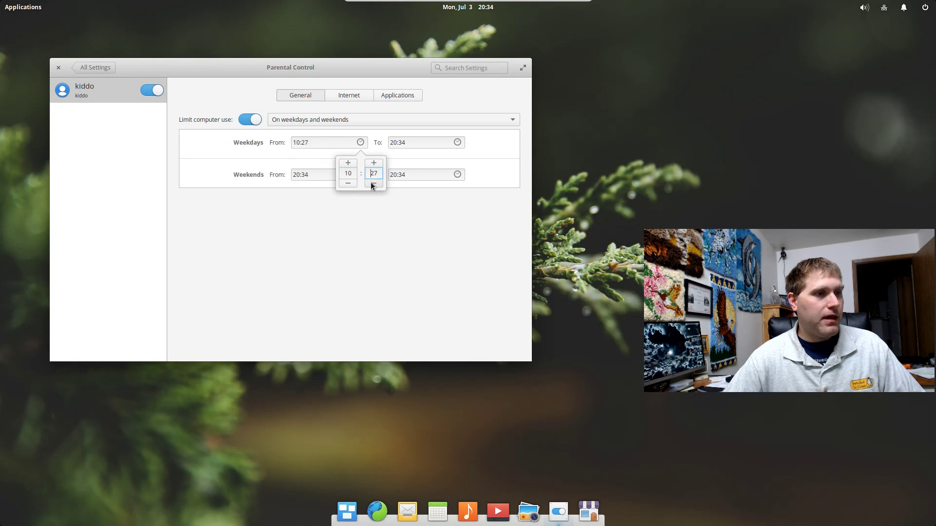
click(374, 183)
click(373, 184)
click(373, 184)
click(374, 184)
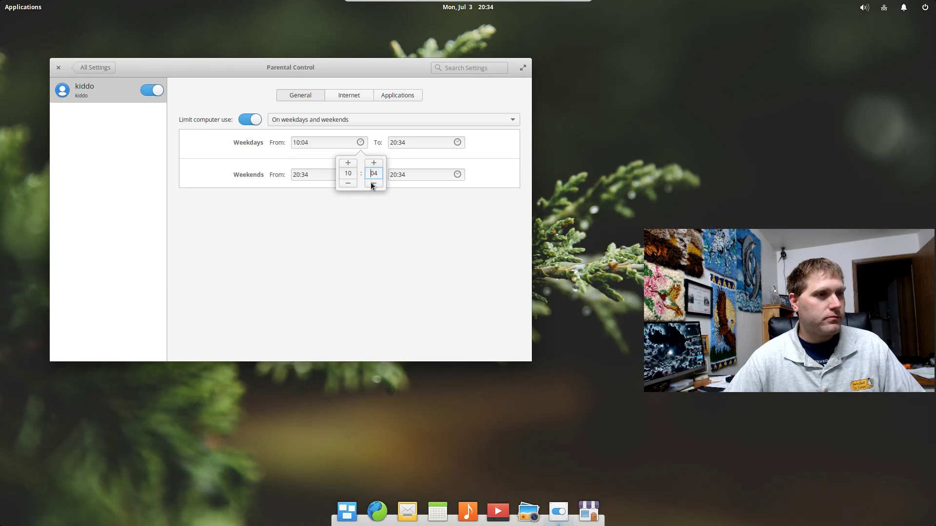
click(374, 184)
click(438, 138)
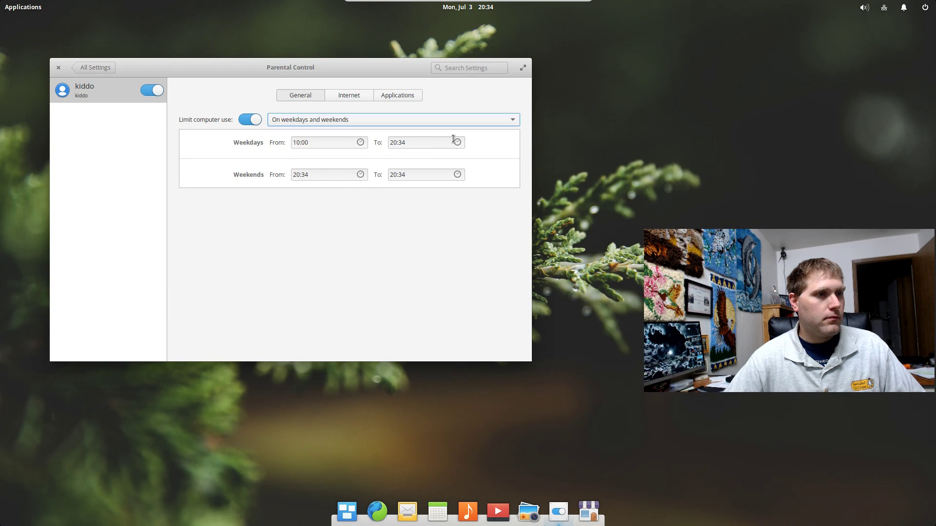
Set the weekday end time to 17:00, leaving the weekend hours unchanged
click(453, 143)
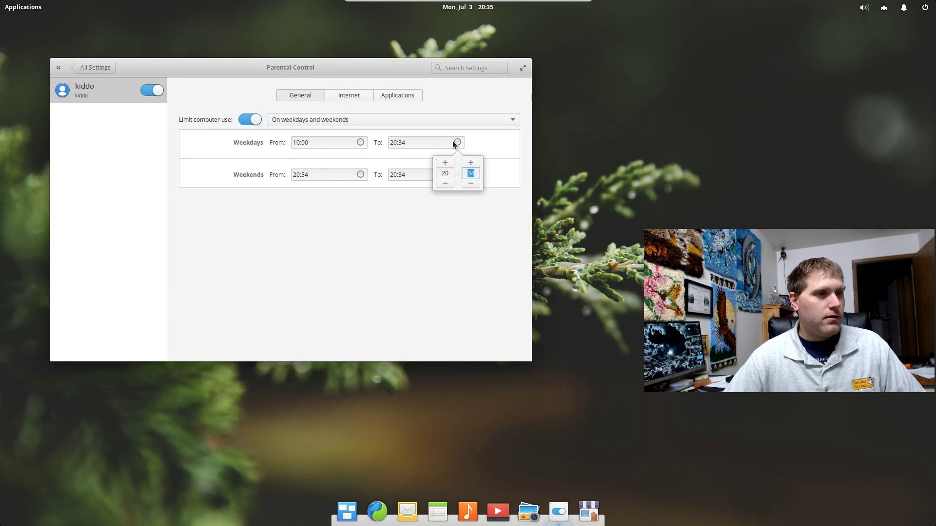
click(445, 184)
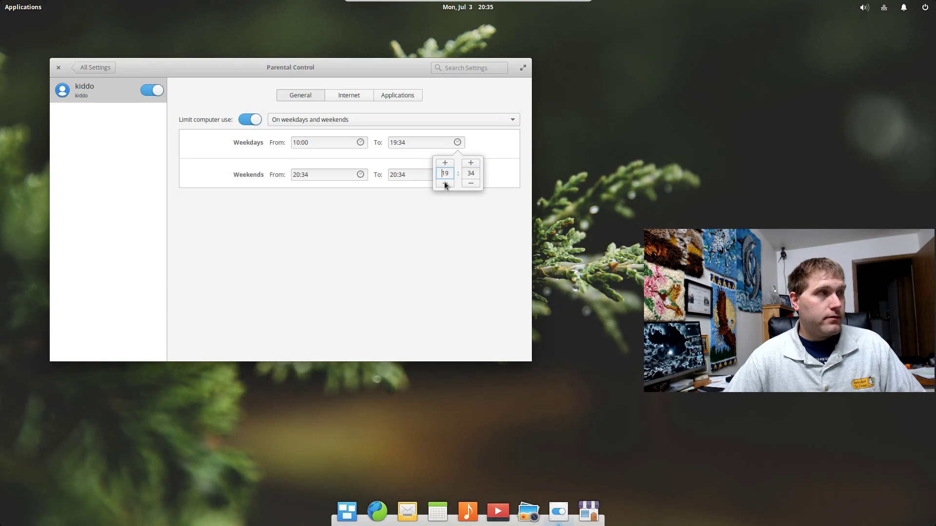
click(471, 183)
double_click(470, 173)
text(00)
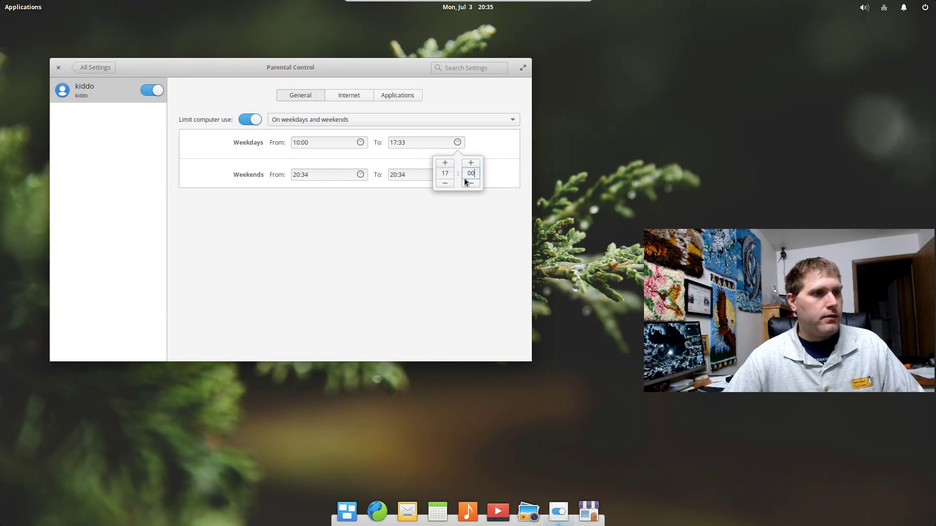
click(452, 212)
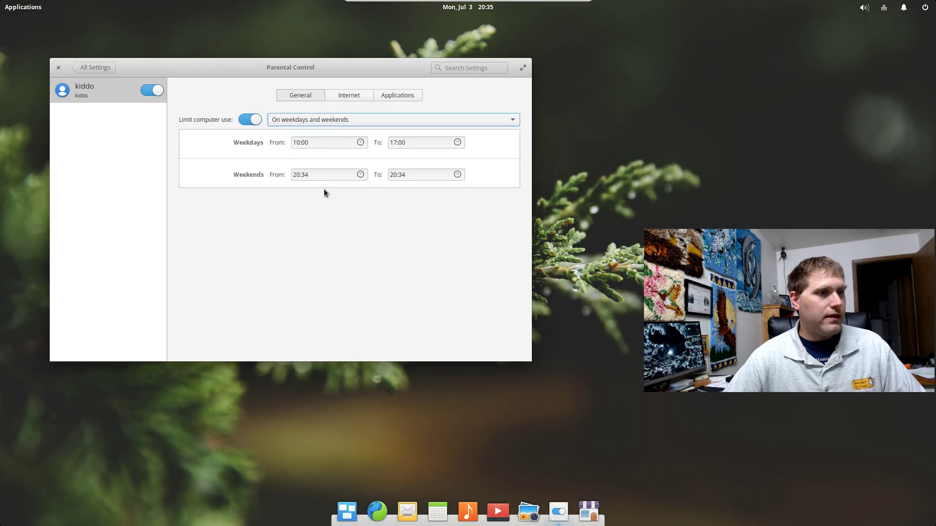
click(360, 174)
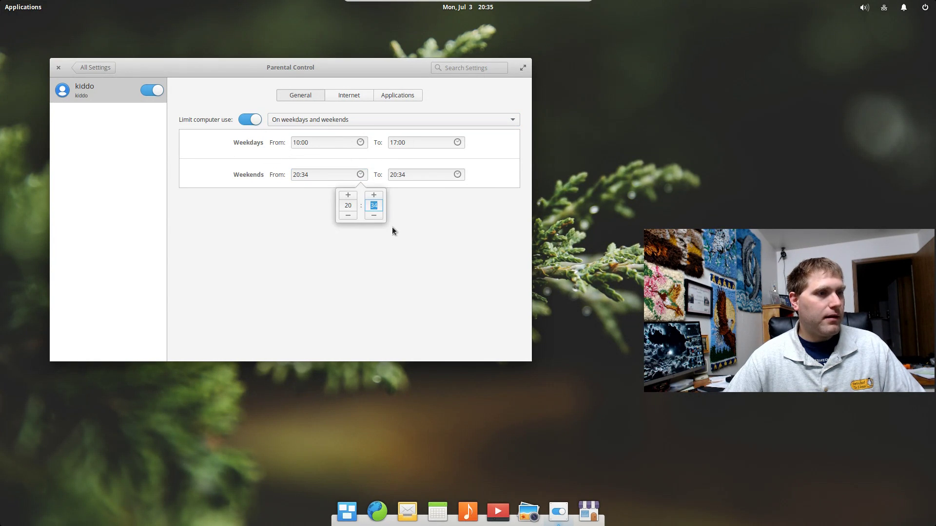
click(392, 155)
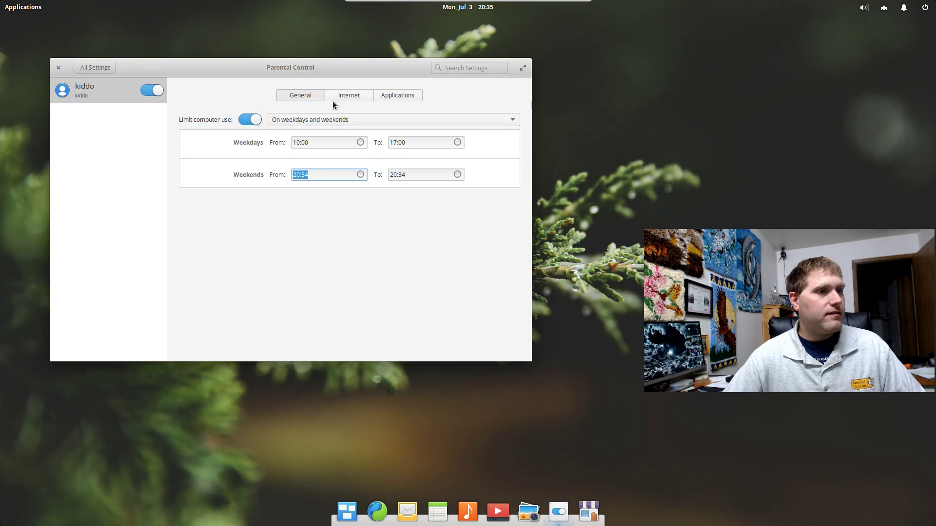
Add facebook.com and cnn.com to kiddo's blocked websites
click(349, 96)
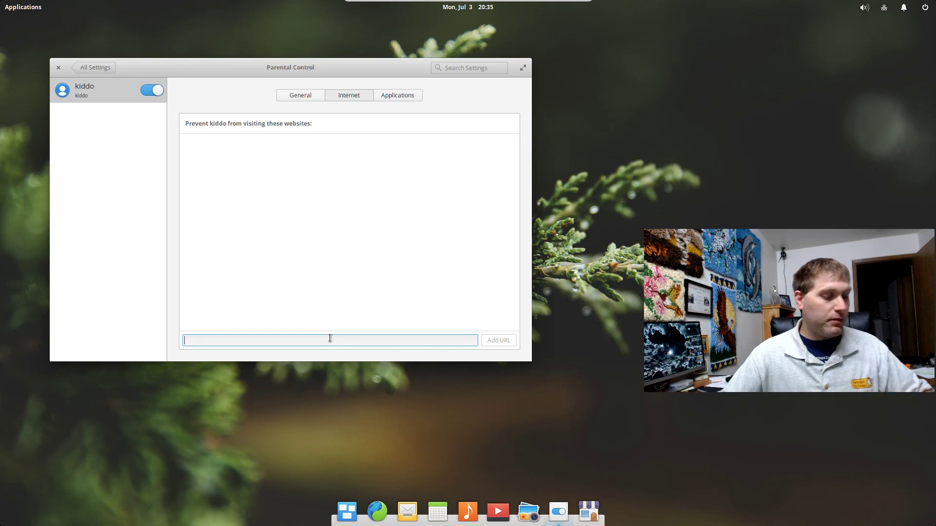
text(facebook.com)
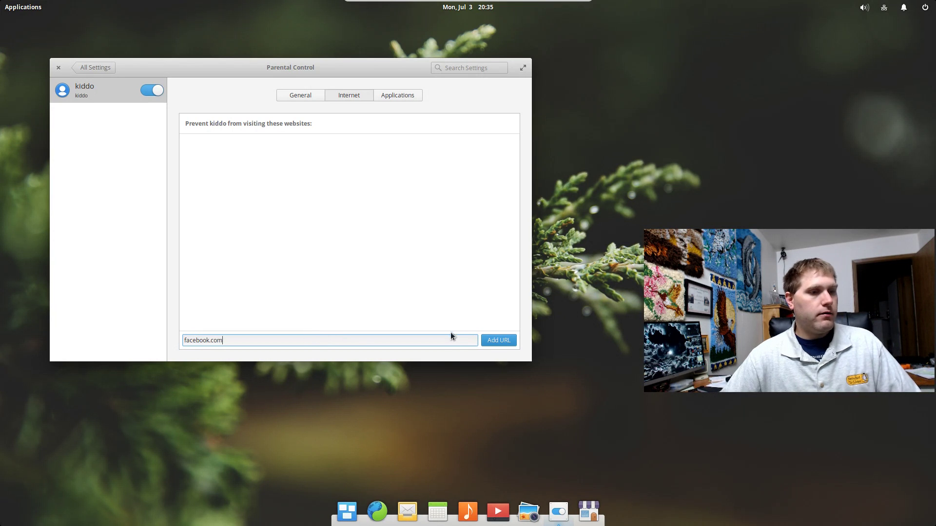
click(502, 341)
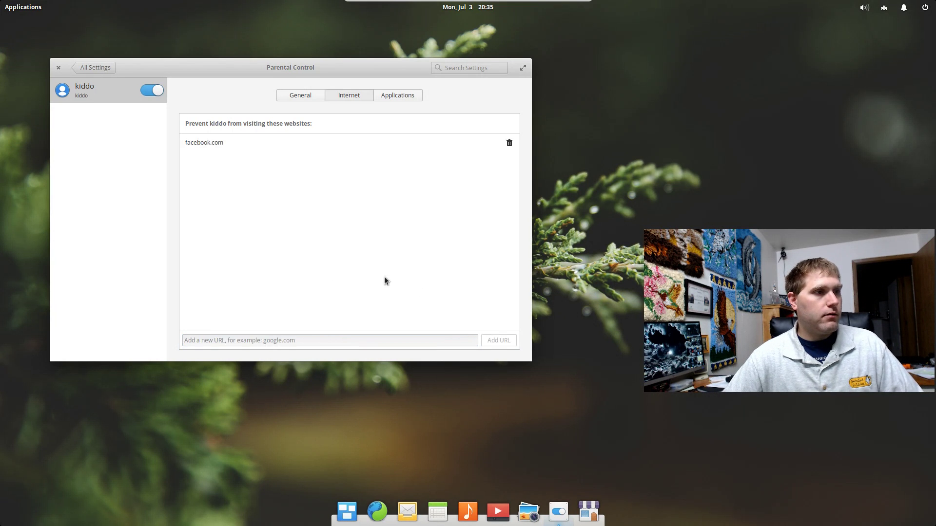
click(245, 339)
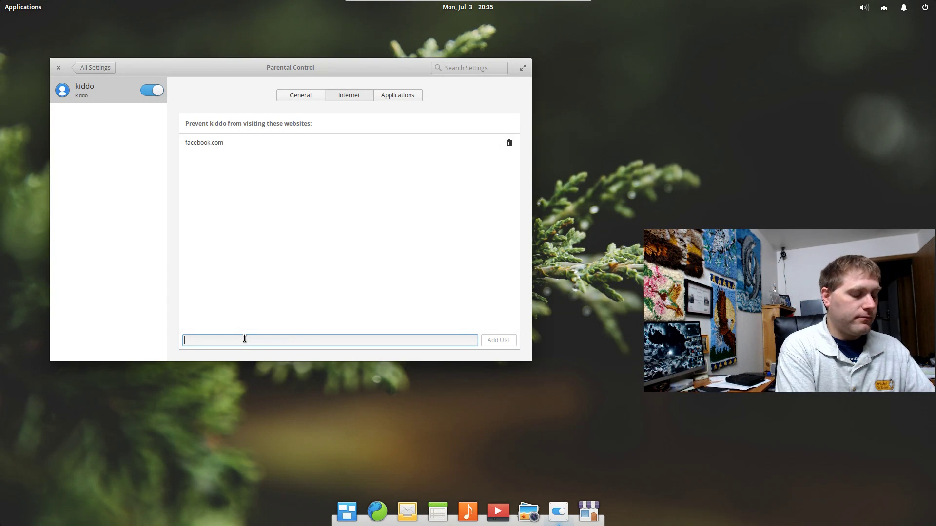
text(cnn.com)
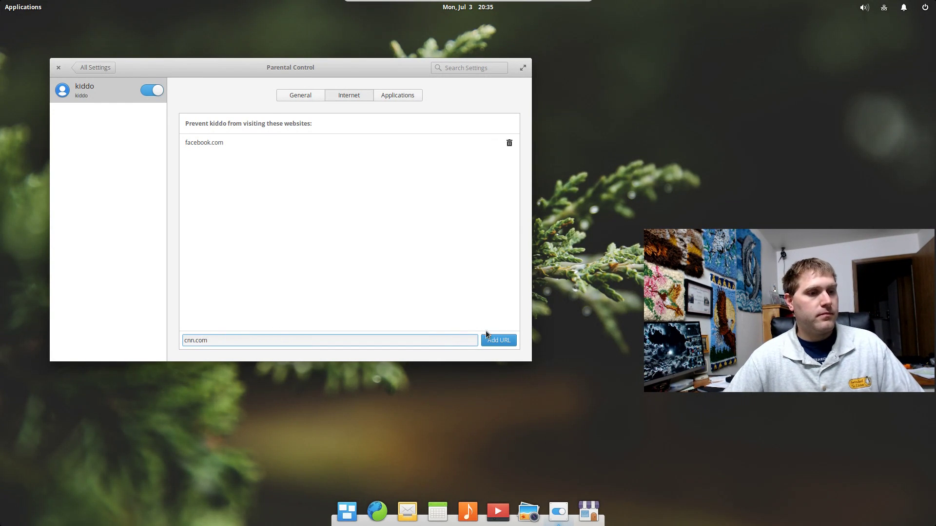
click(497, 342)
click(408, 97)
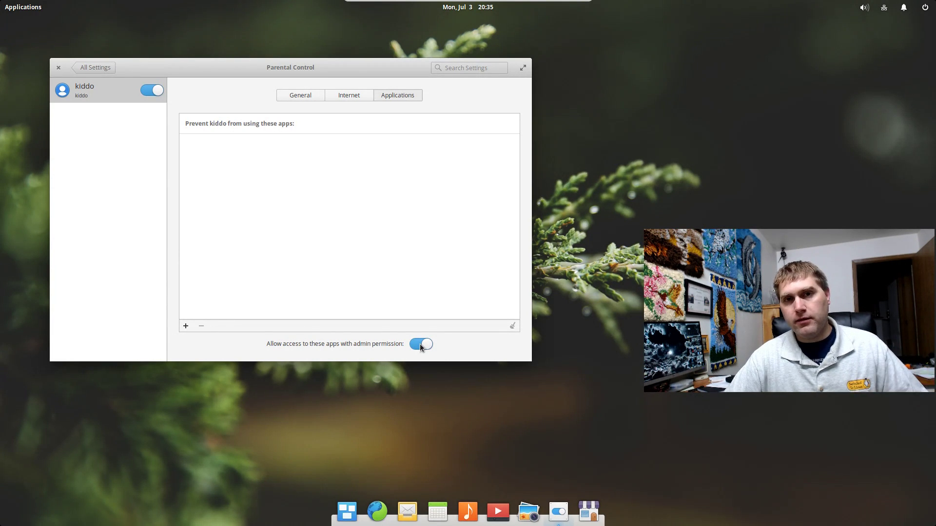
Add the Music and Mail apps to kiddo's blocked-apps list
click(186, 326)
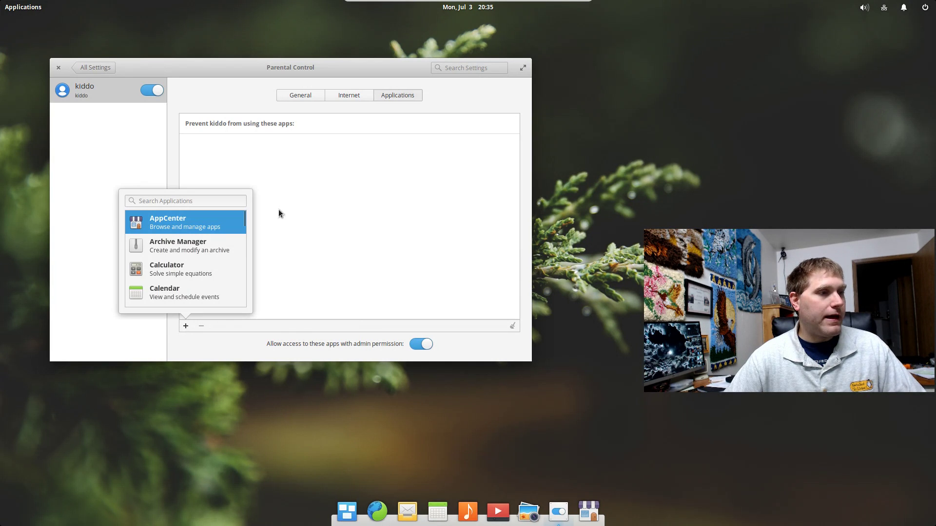
scroll(193, 251, down, 5)
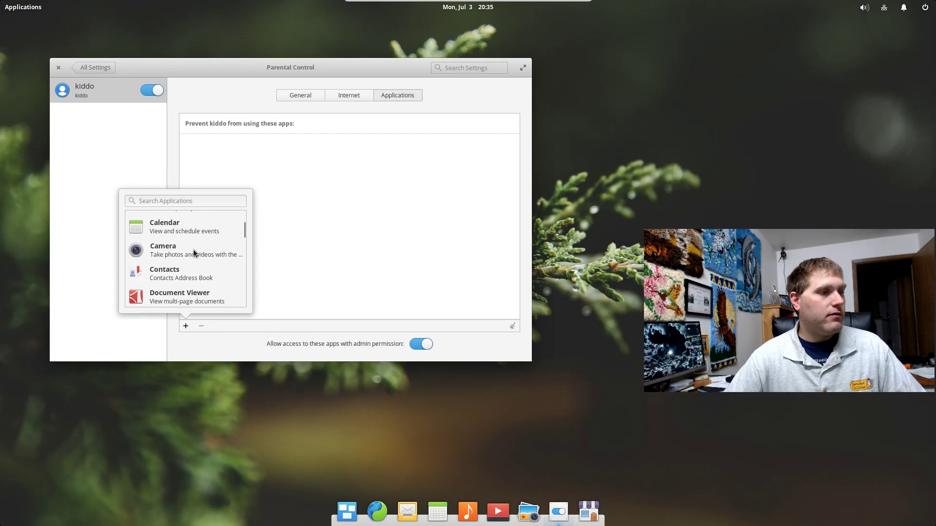
scroll(193, 252, down, 5)
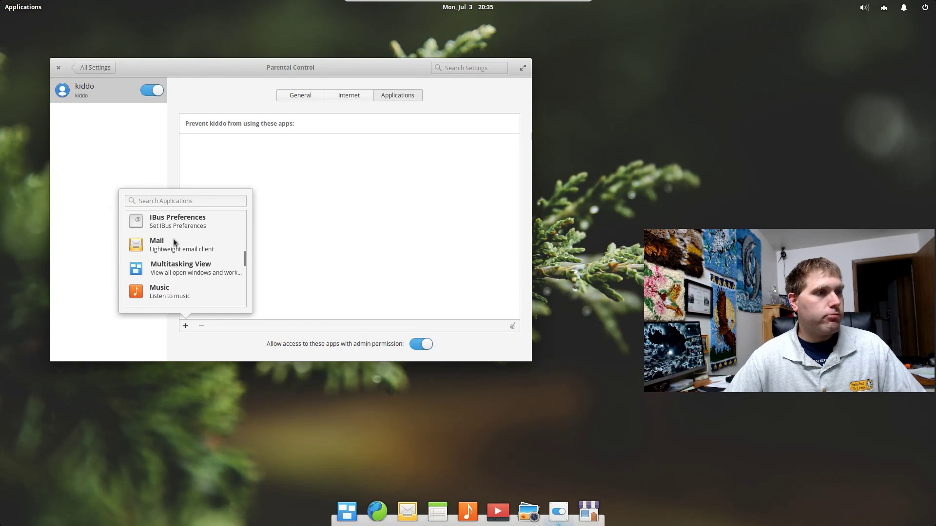
click(180, 291)
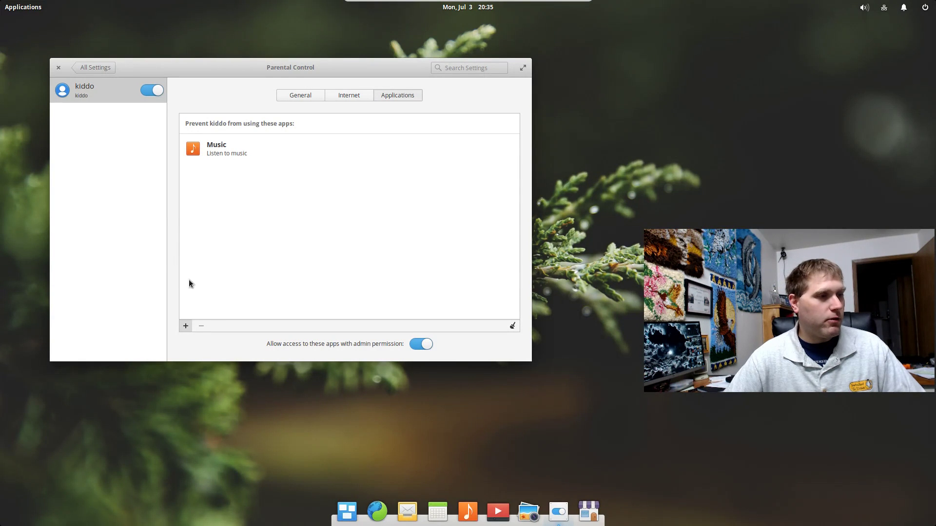
click(186, 326)
click(187, 248)
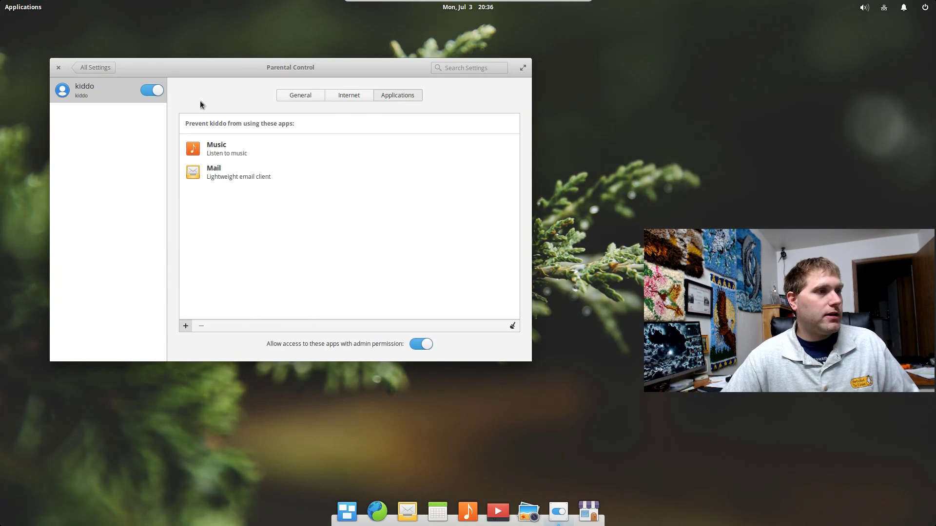
click(58, 68)
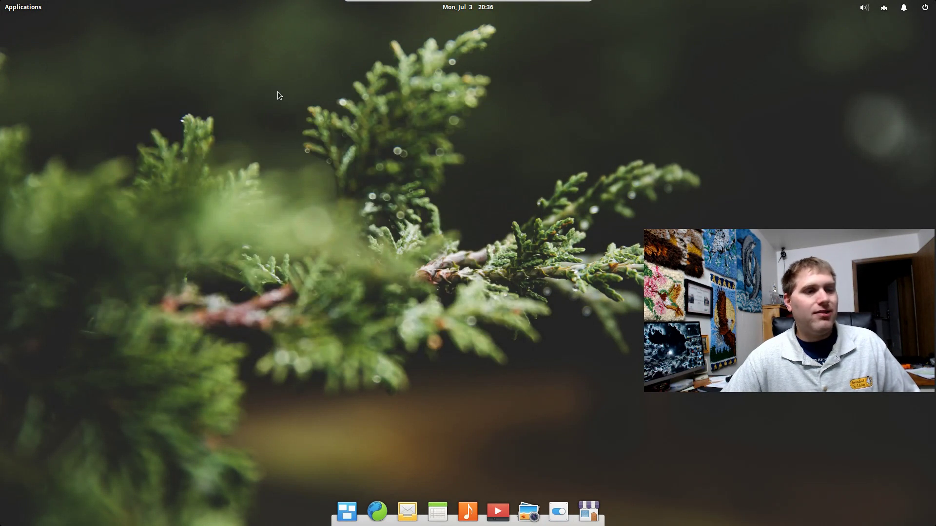